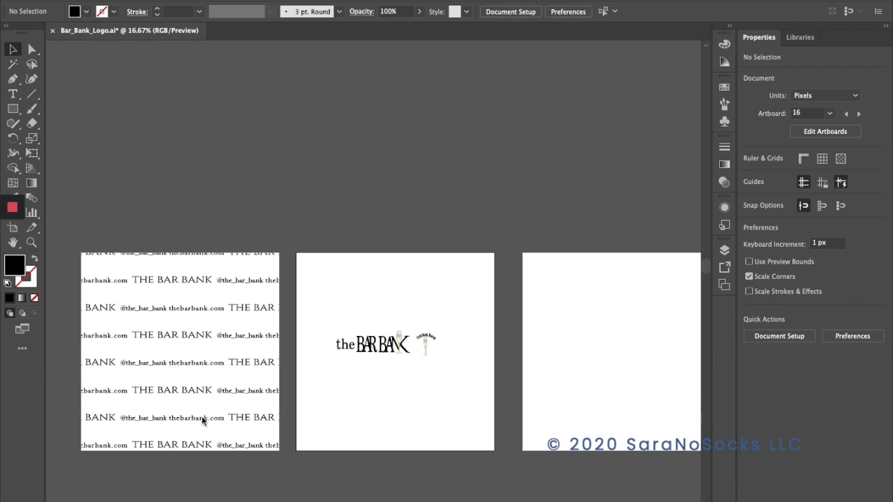
Move the small round champagne-glass badge off the wordmark's artboard onto the blank neighbouring artboard.
click(386, 355)
scroll(454, 384, down, 2)
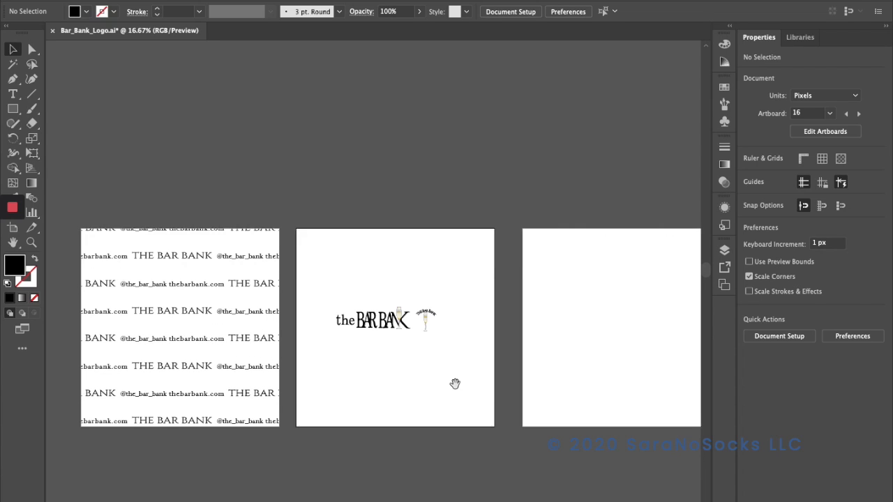
scroll(455, 384, down, 3)
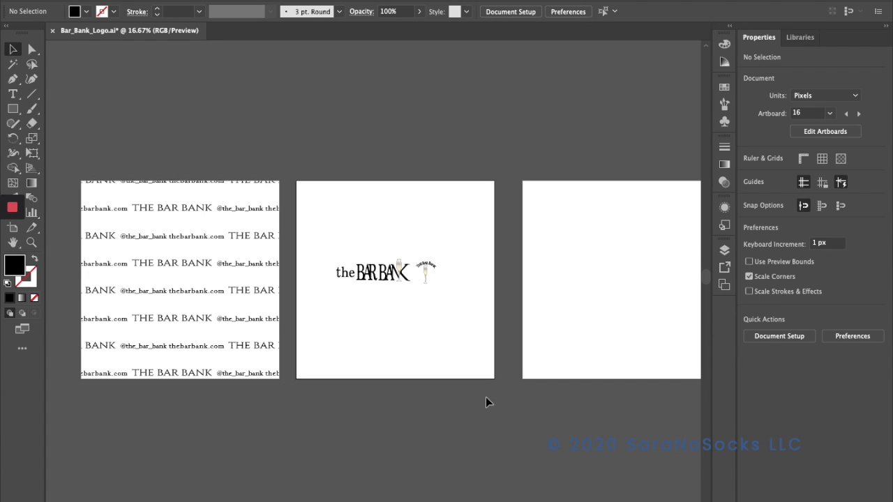
key(super+equal)
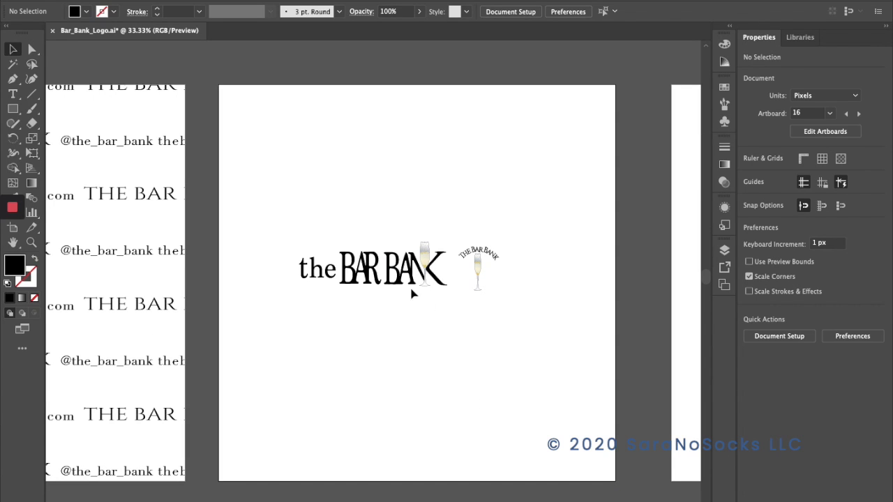
click(475, 254)
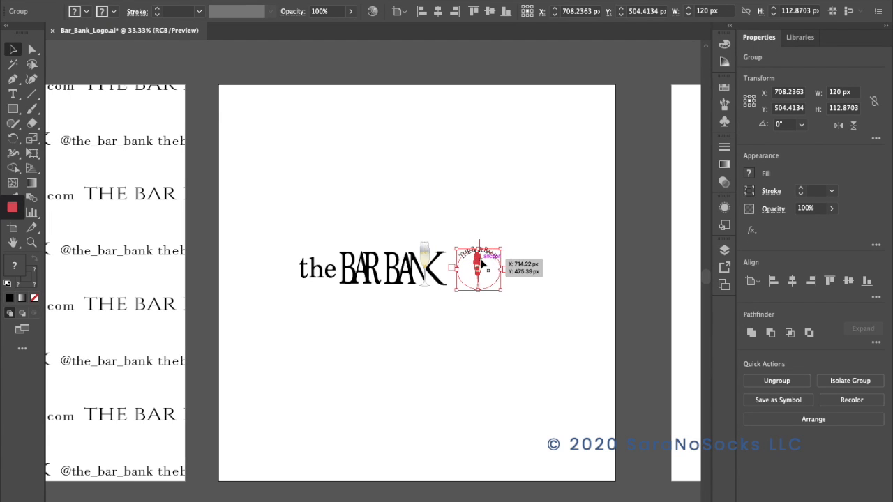
drag(486, 256, 708, 253)
drag(446, 271, 680, 258)
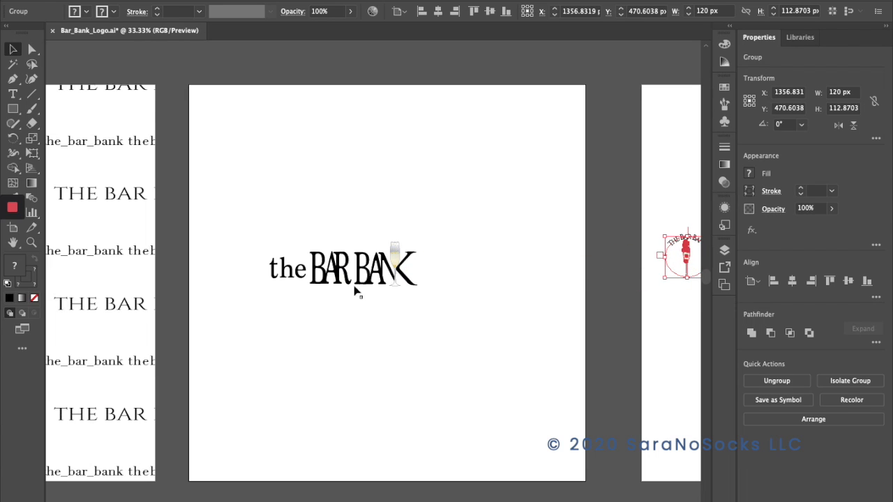
Center the "the BAR BANK" wordmark horizontally and vertically on its artboard.
drag(348, 271, 388, 265)
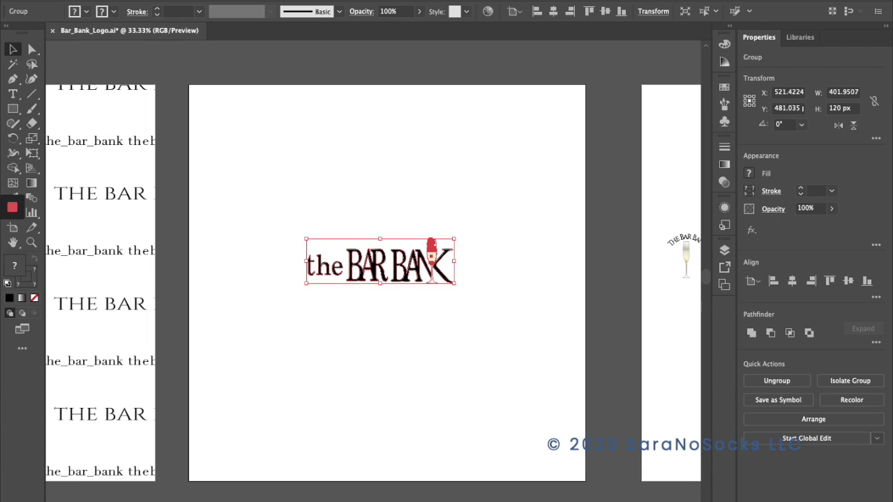
click(554, 10)
click(605, 10)
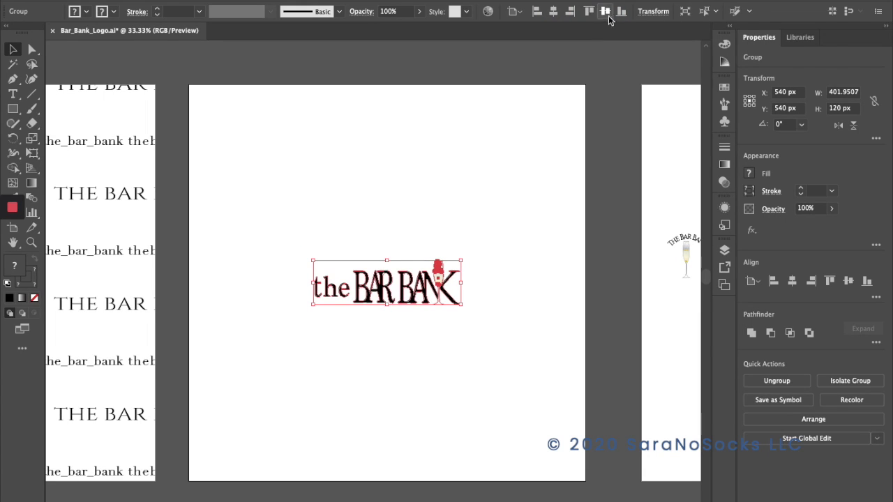
click(380, 333)
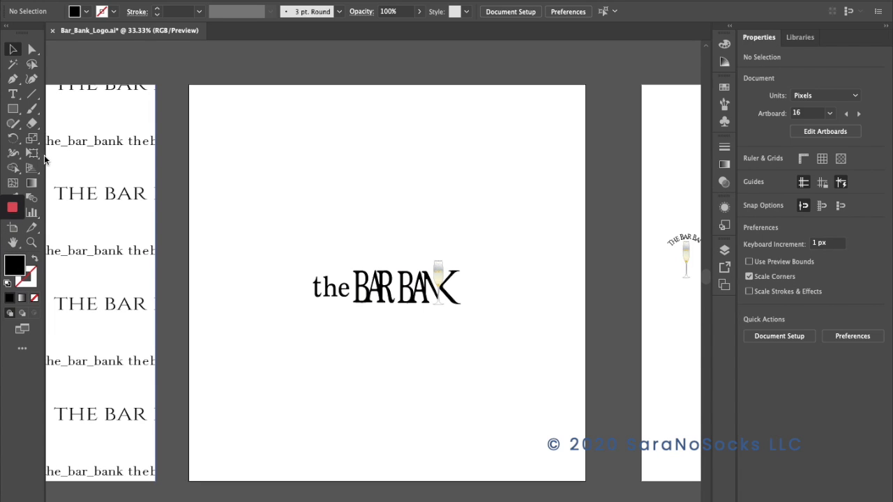
click(12, 93)
click(267, 202)
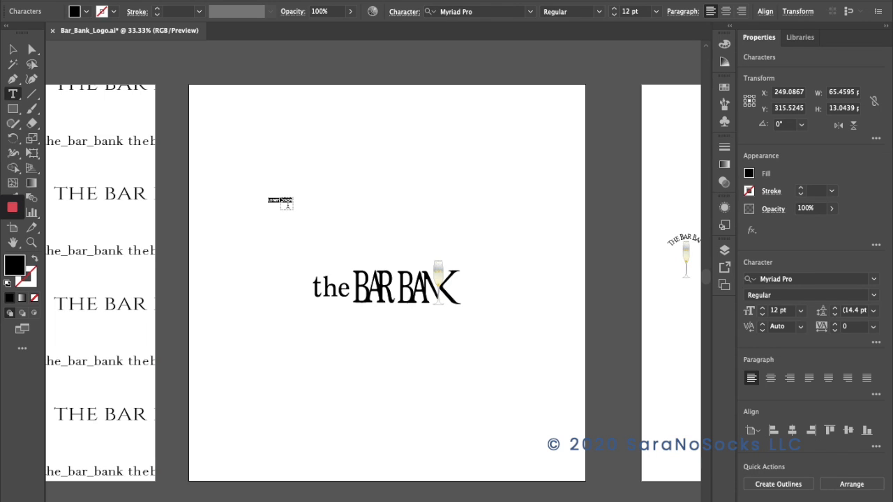
text(@the)
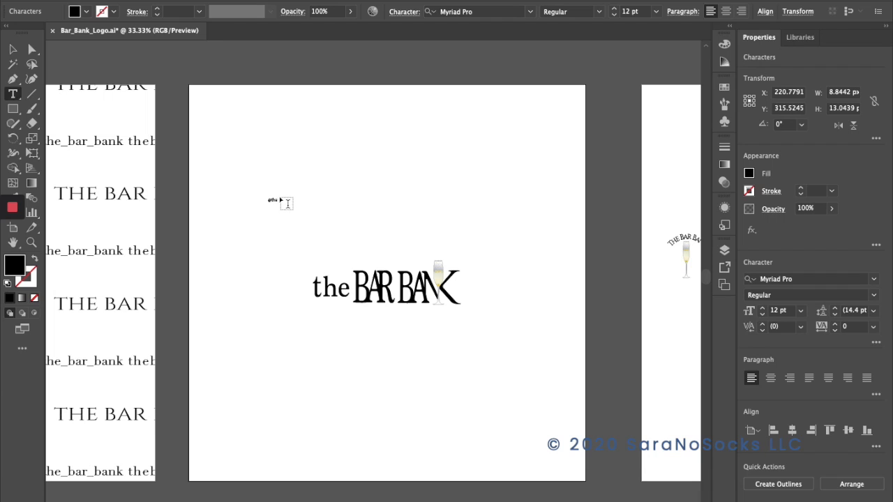
text(_bar_bank)
click(289, 200)
key(BackSpace)
text(a)
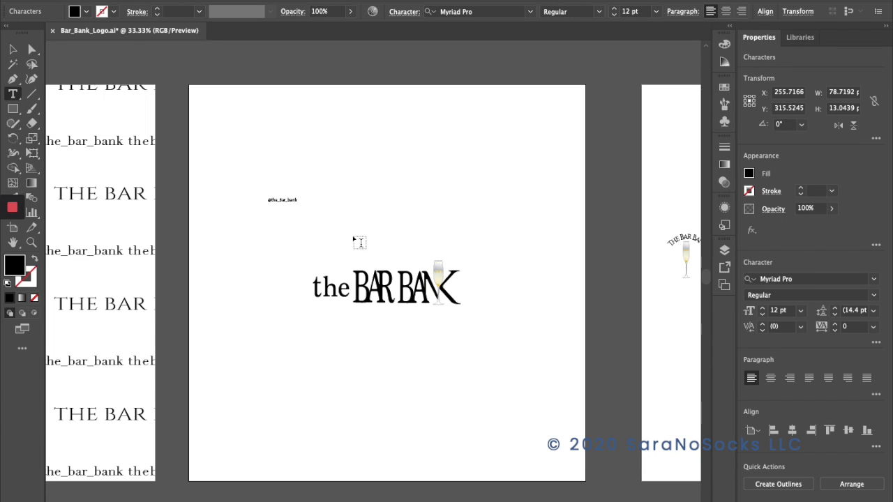
click(281, 202)
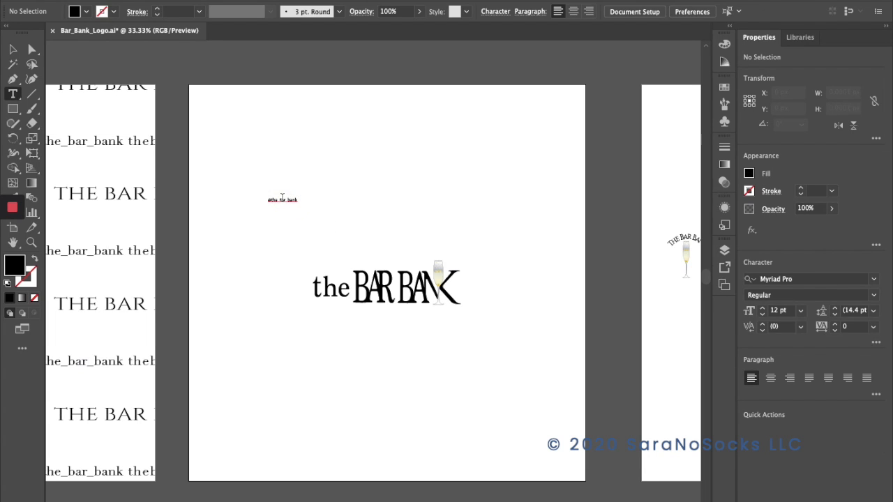
double_click(282, 200)
click(282, 201)
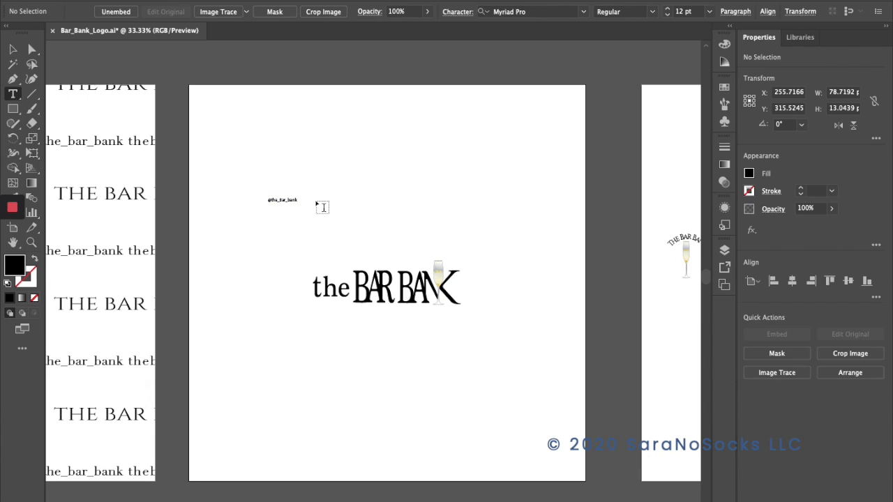
key(ctrl+a)
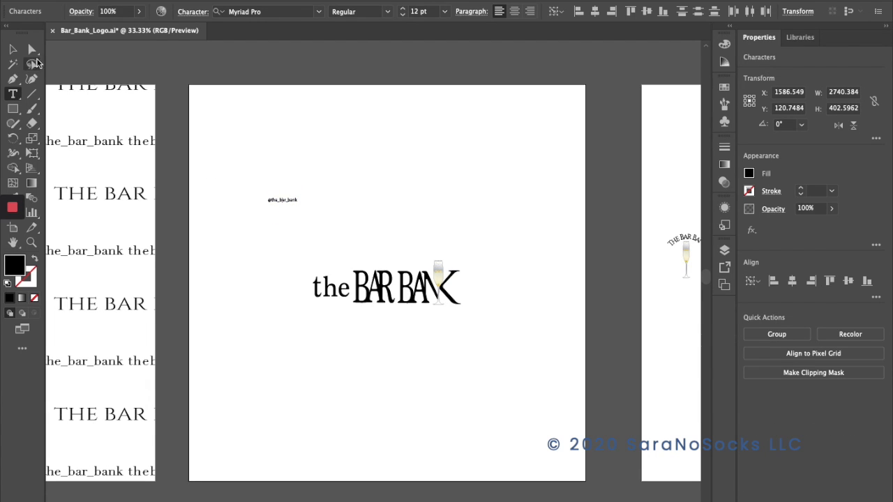
click(13, 49)
click(279, 207)
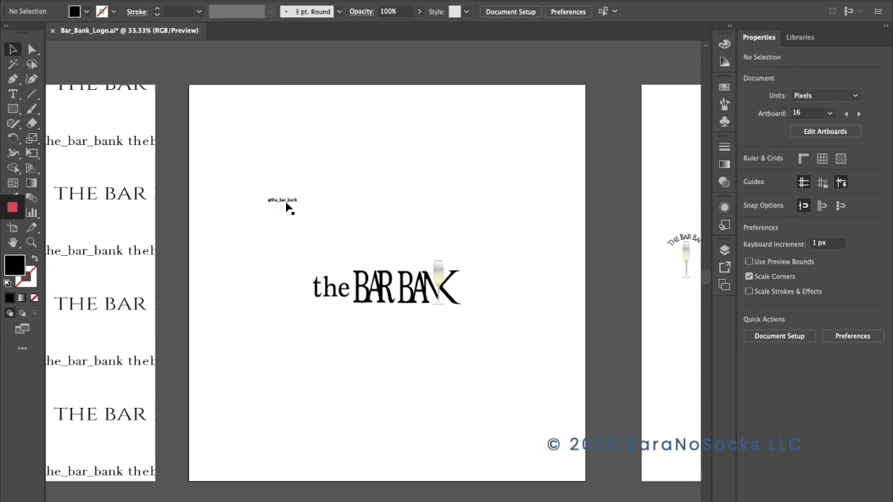
click(285, 201)
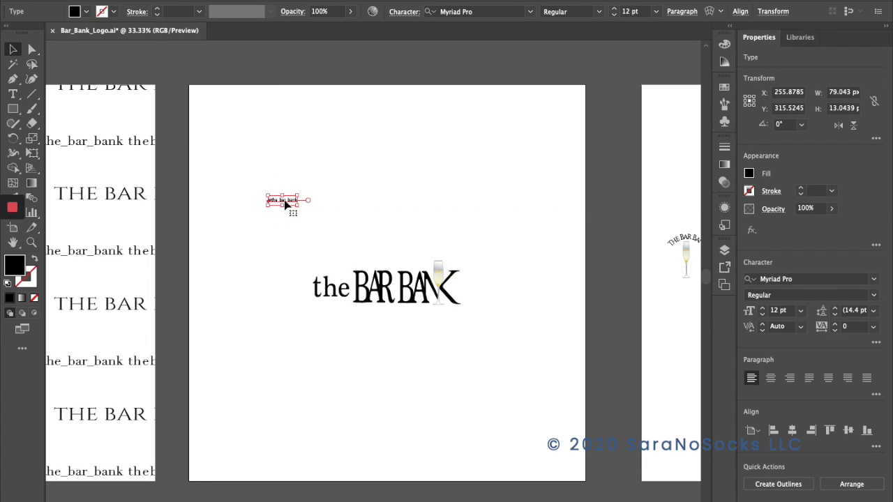
click(344, 205)
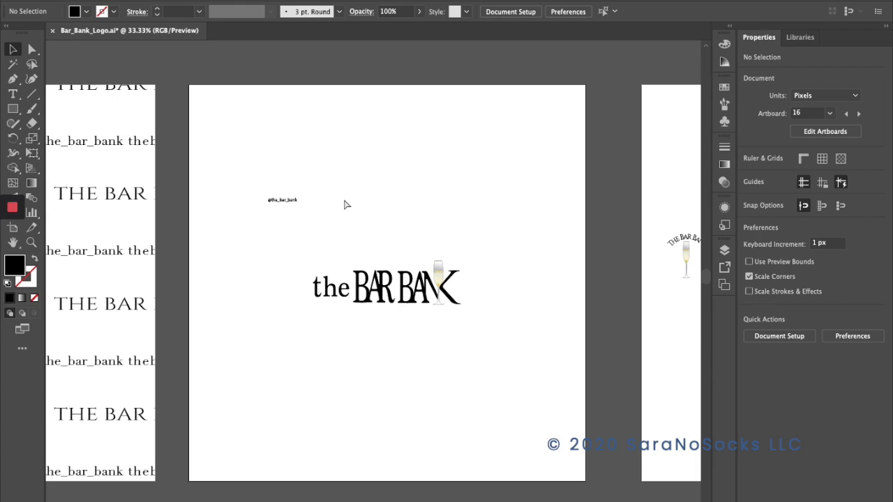
key(ctrl+v)
drag(369, 276, 476, 223)
Replace the enlarged copy's text with "thebarbank.com".
double_click(399, 195)
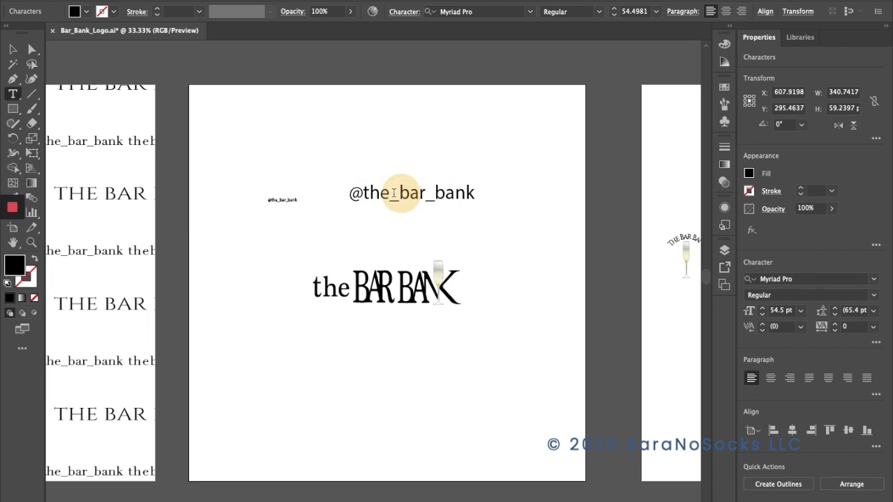
drag(351, 192, 498, 195)
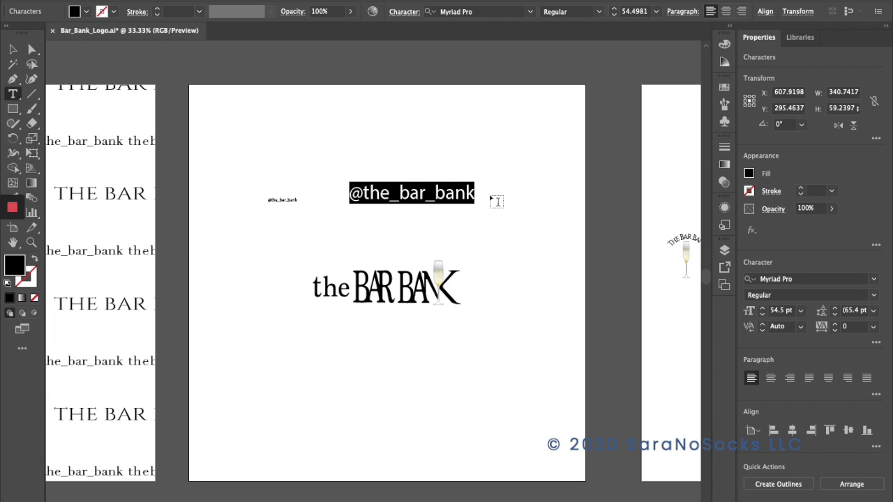
text(the)
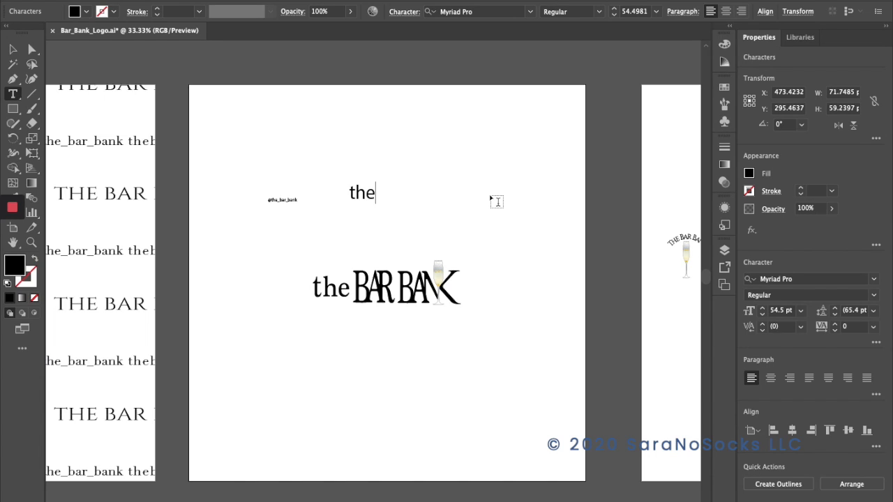
text(barbank)
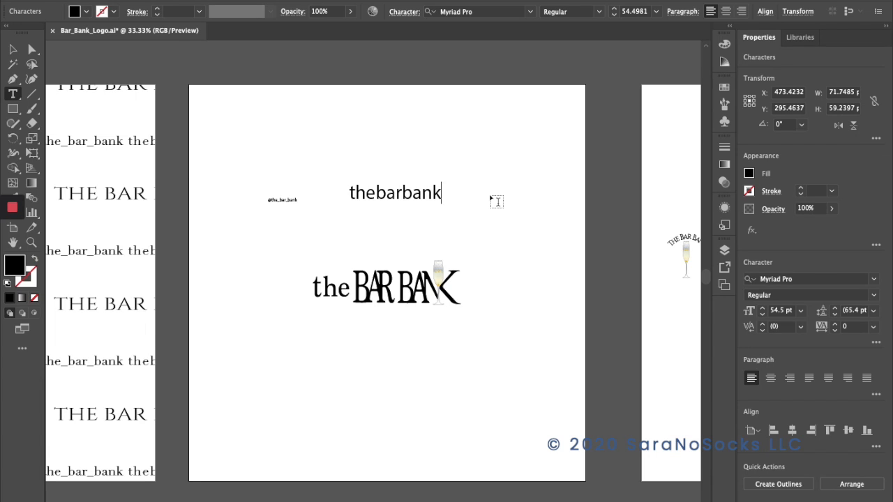
text(.com)
key(Return)
click(477, 196)
key(Delete)
click(13, 49)
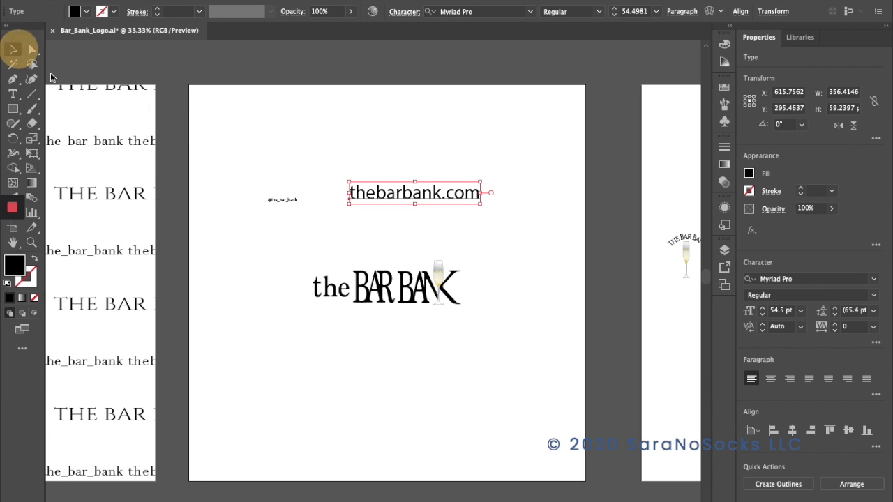
click(309, 212)
click(271, 199)
drag(263, 195, 234, 190)
drag(299, 202, 315, 204)
drag(227, 184, 221, 180)
drag(322, 199, 328, 202)
click(388, 195)
mouse_move(388, 195)
mouse_down()
mouse_move(390, 180)
mouse_move(392, 189)
mouse_up()
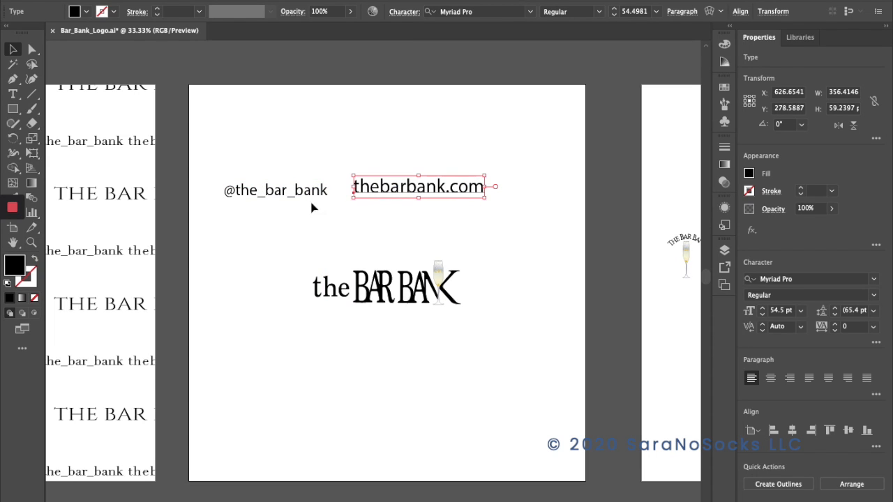
Browse the active Adobe Fonts and the classification filters for the "thebarbank.com" text.
click(529, 12)
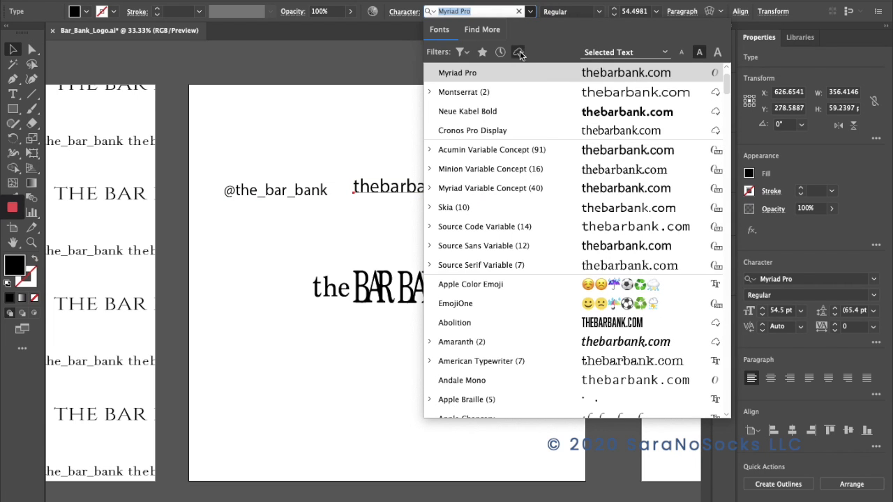
click(519, 53)
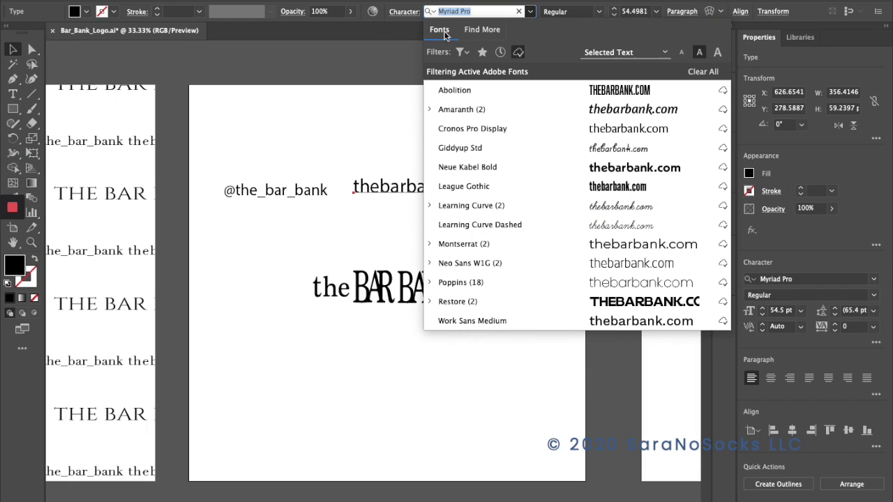
click(460, 53)
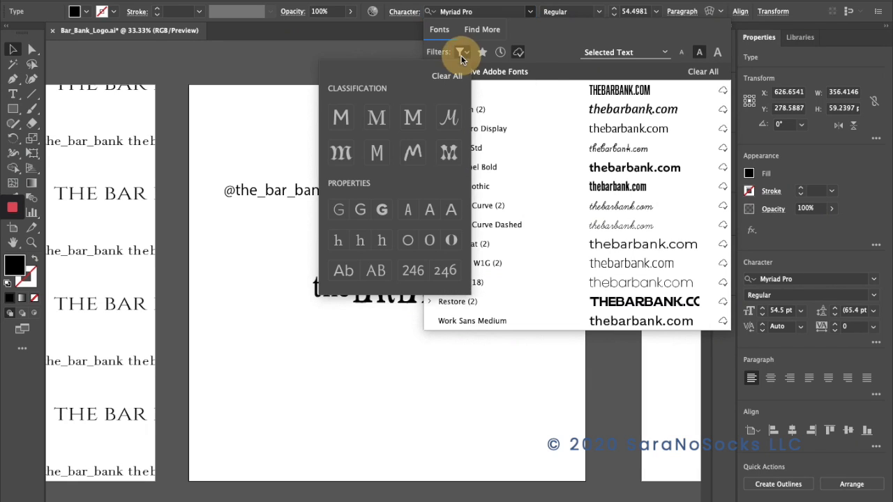
click(252, 127)
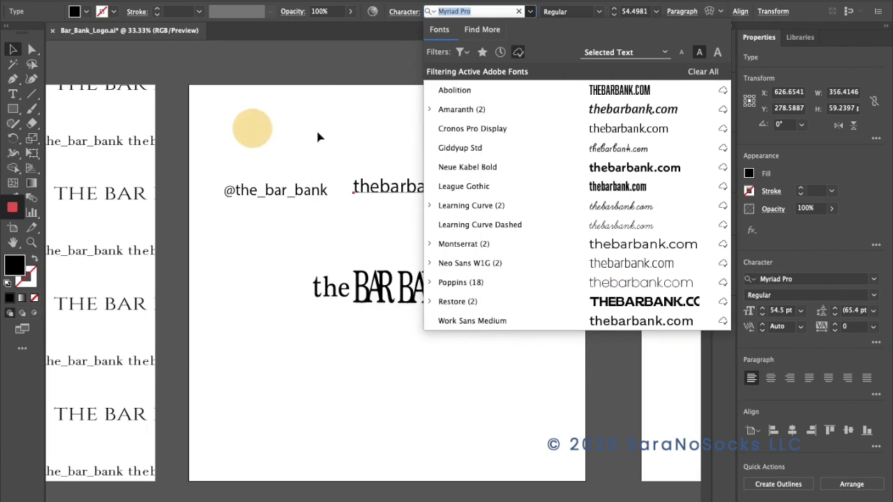
click(519, 12)
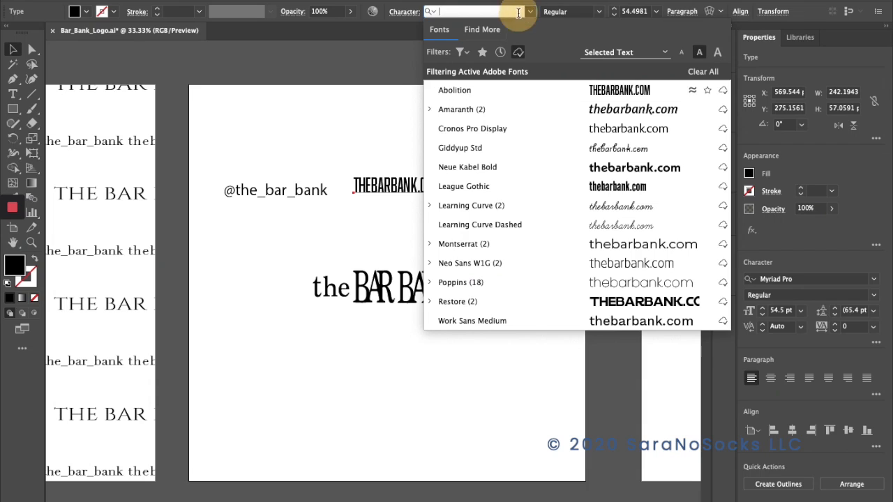
click(378, 82)
drag(288, 193, 255, 302)
drag(258, 295, 259, 293)
drag(395, 193, 516, 291)
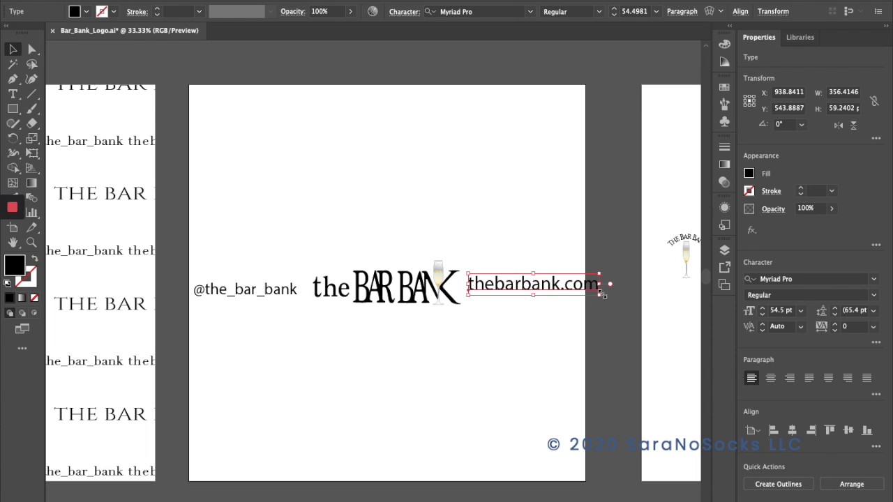
drag(600, 294, 586, 292)
drag(513, 288, 508, 286)
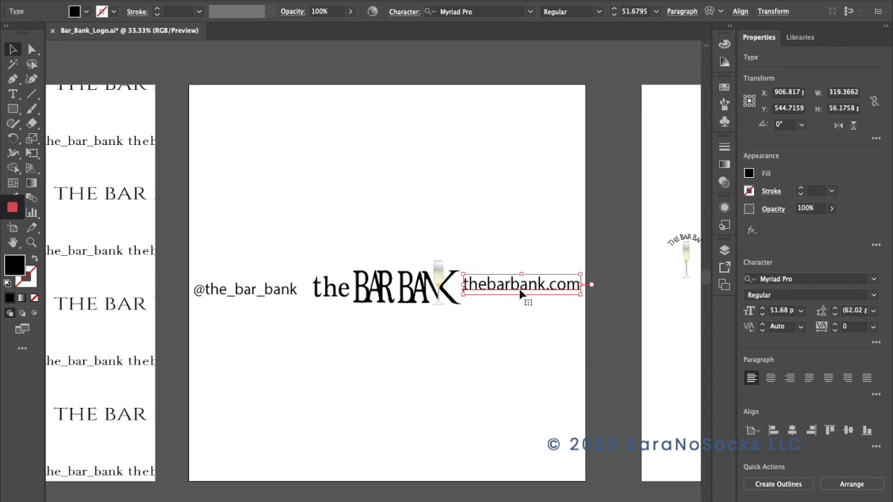
click(249, 293)
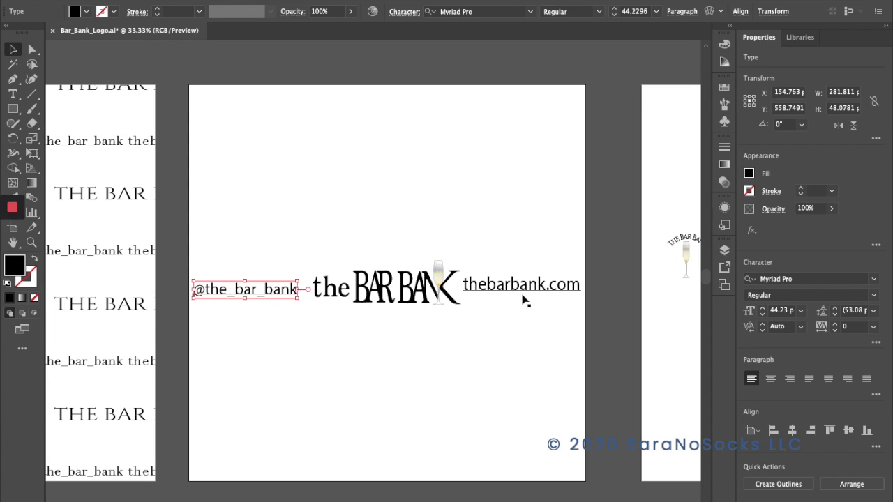
click(506, 363)
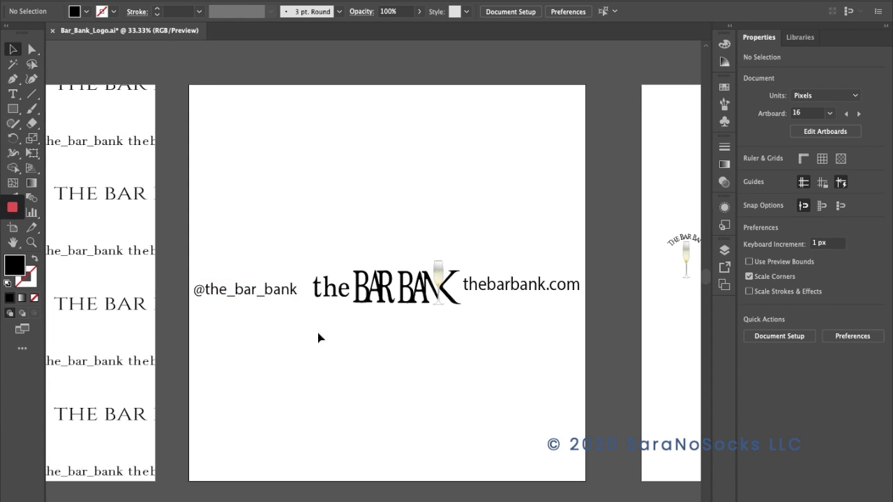
Align the wordmark and both texts by their vertical centers, undoing any horizontal centering that stacks them.
drag(199, 268, 579, 346)
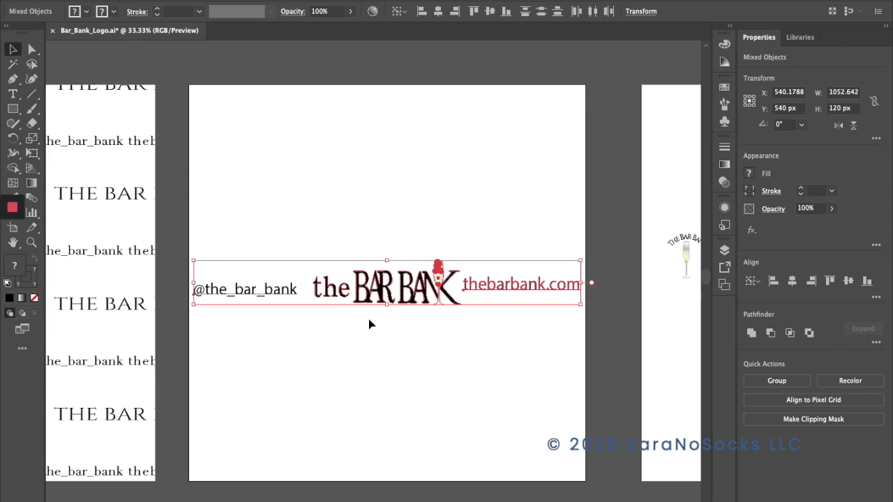
click(440, 16)
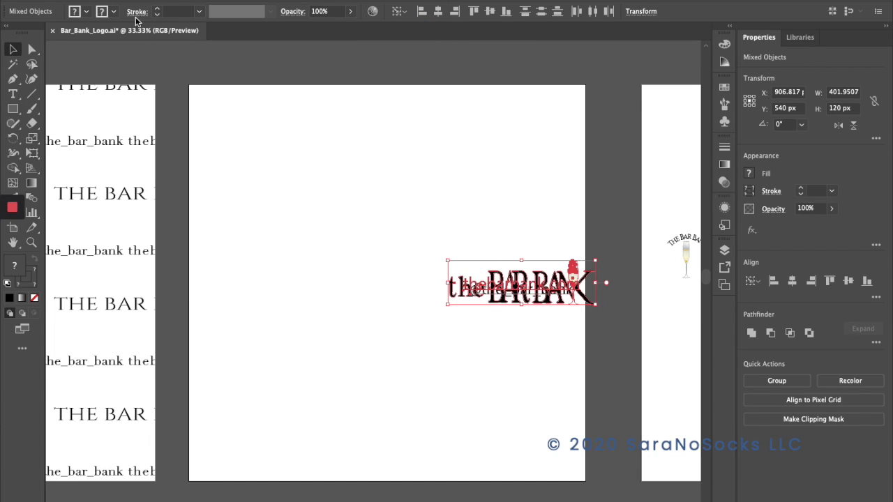
key(super+z)
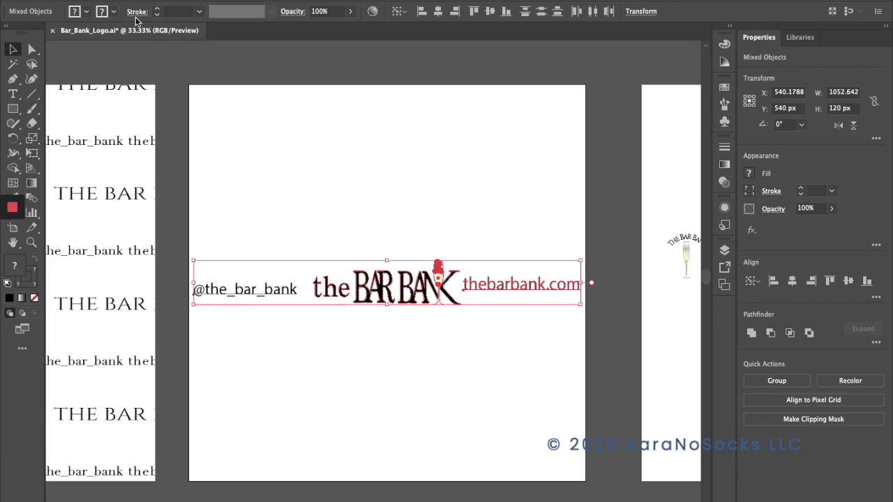
click(490, 11)
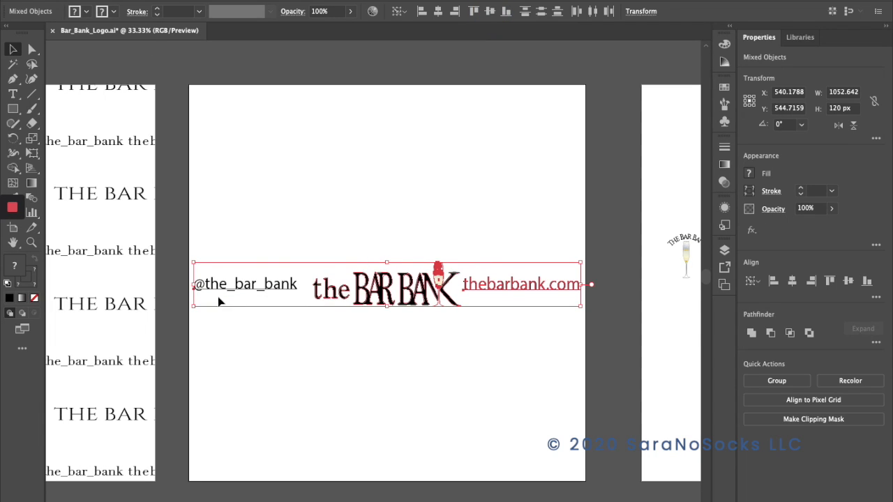
key(super+shift+a)
drag(202, 256, 578, 342)
click(120, 0)
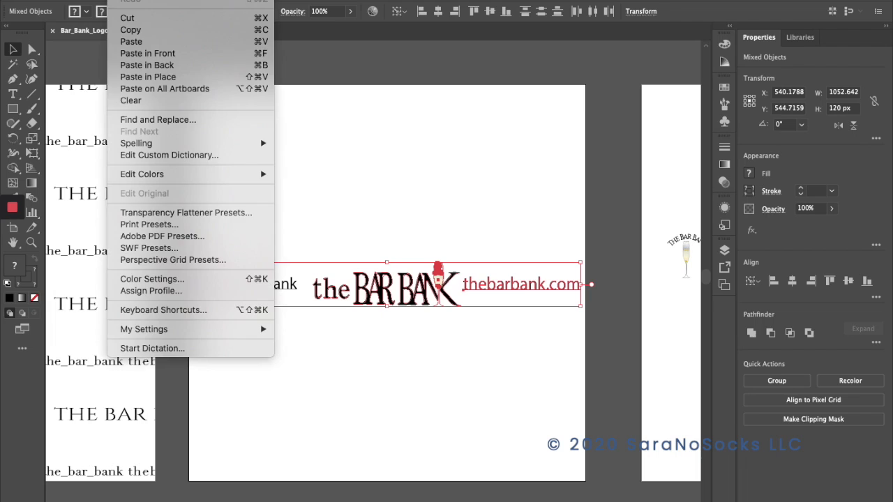
mouse_move(147, 0)
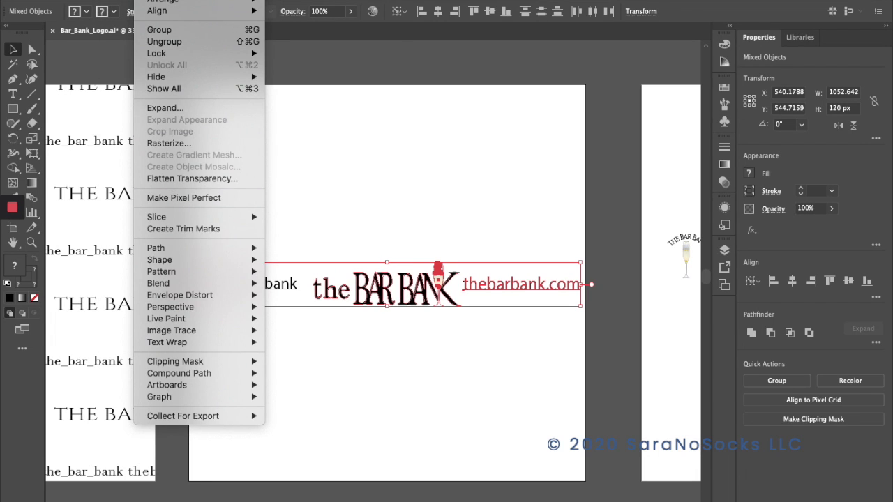
mouse_move(237, 272)
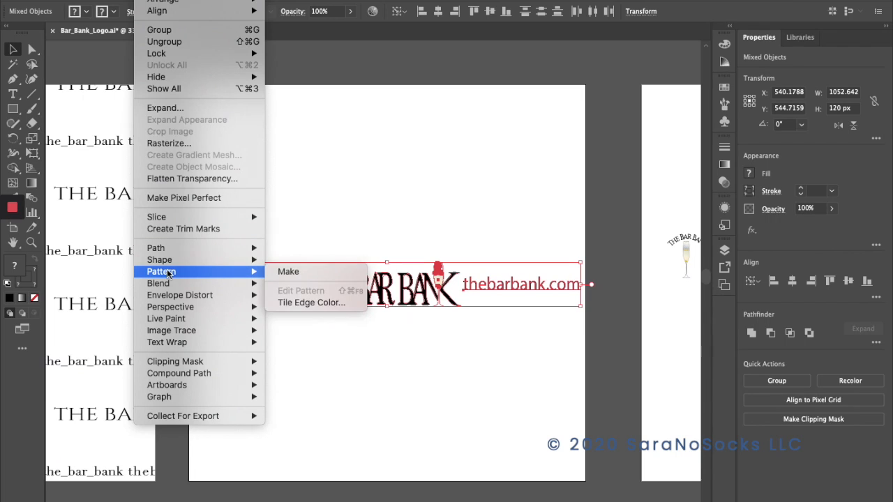
click(291, 274)
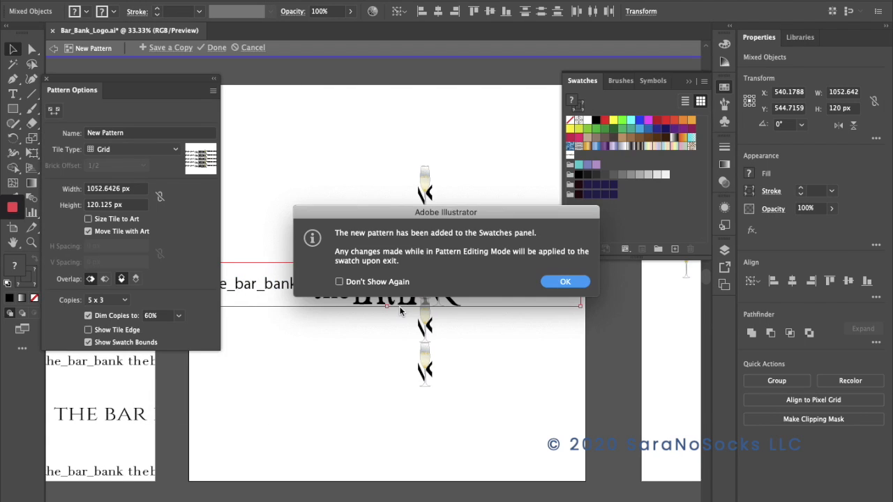
click(577, 282)
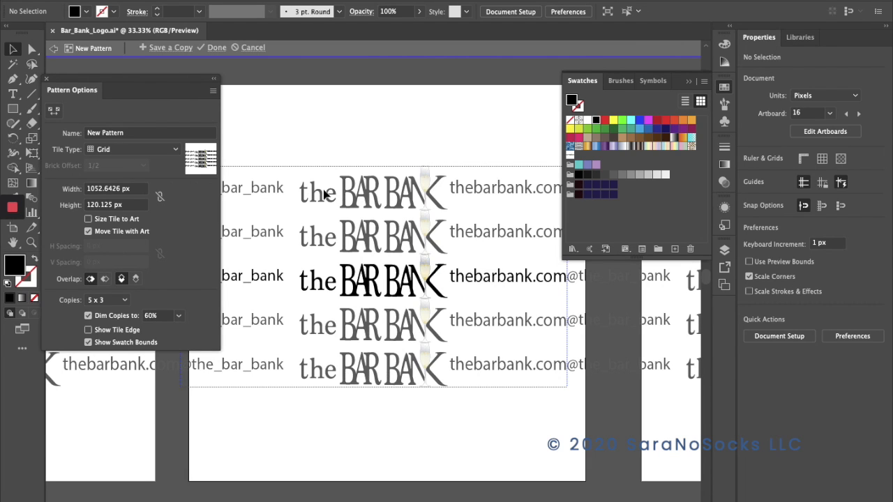
Name the pattern "Bar Bank ~2" and set its tile type to Brick by Row.
click(132, 133)
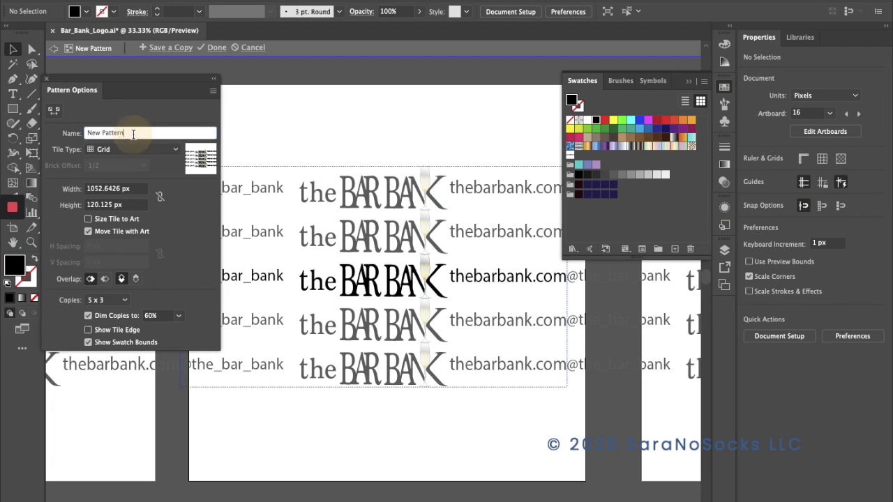
click(65, 130)
text(Bar Bab)
key(BackSpace)
text(nk ~2)
click(127, 152)
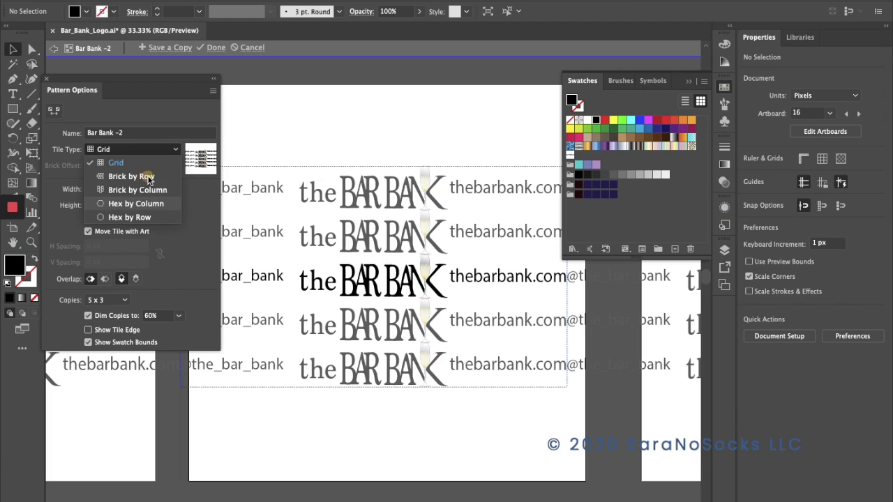
click(121, 175)
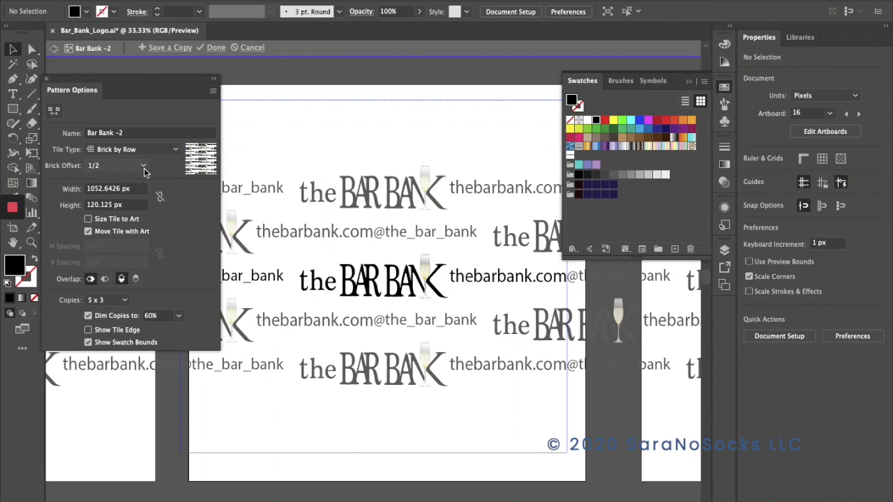
Try brick offsets of 1/4, 4/5 and 2/3 for the pattern tiles.
click(143, 168)
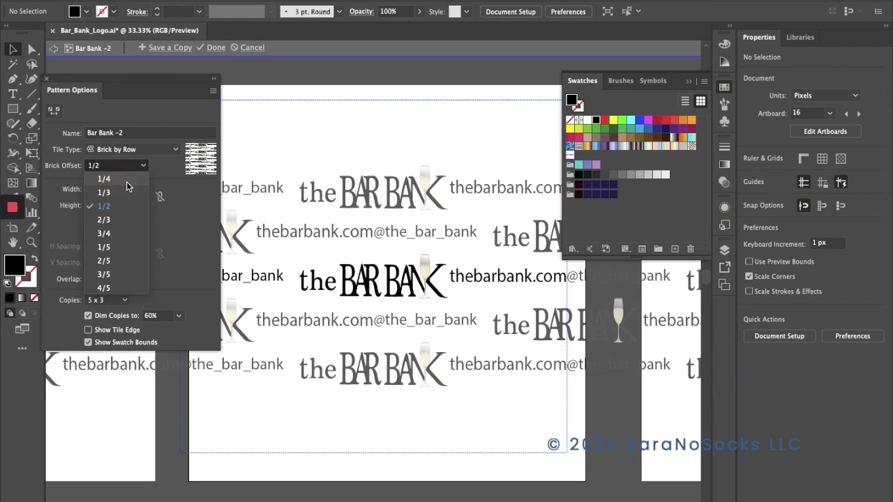
click(127, 180)
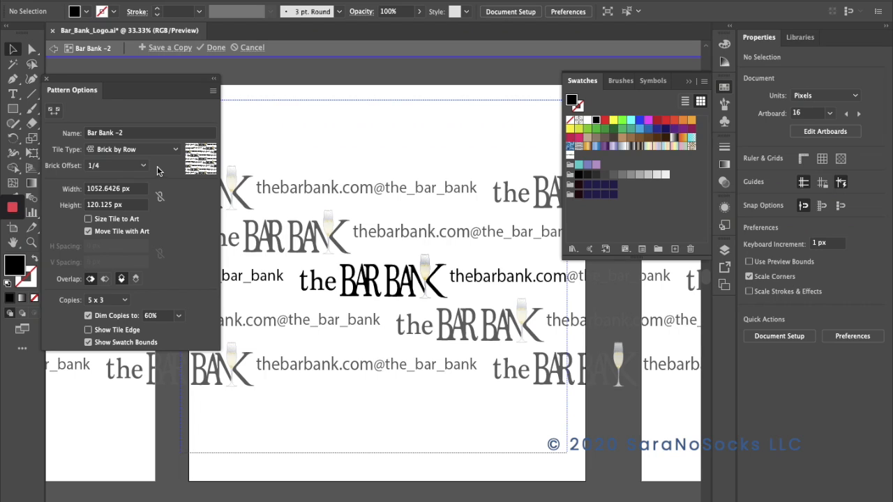
click(144, 165)
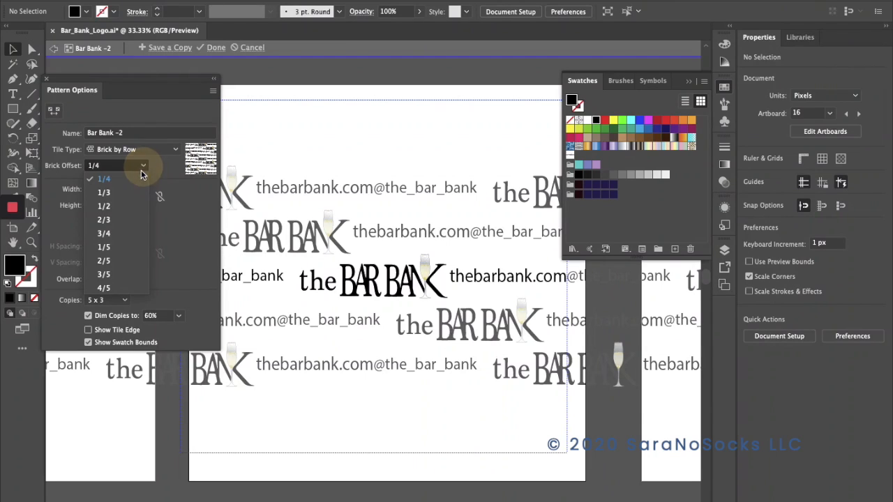
click(117, 287)
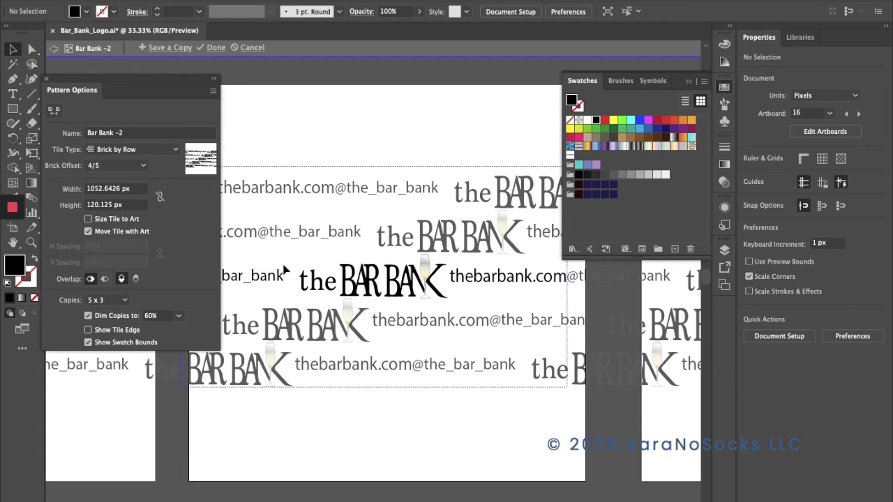
click(144, 165)
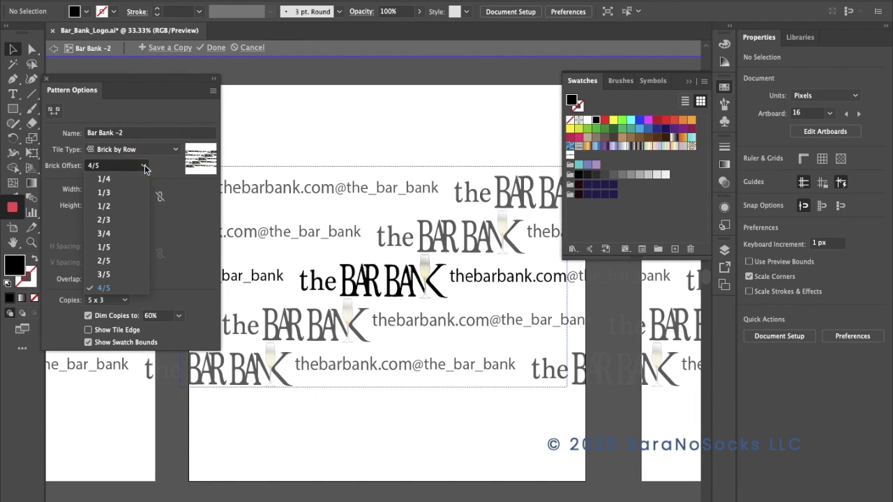
click(134, 218)
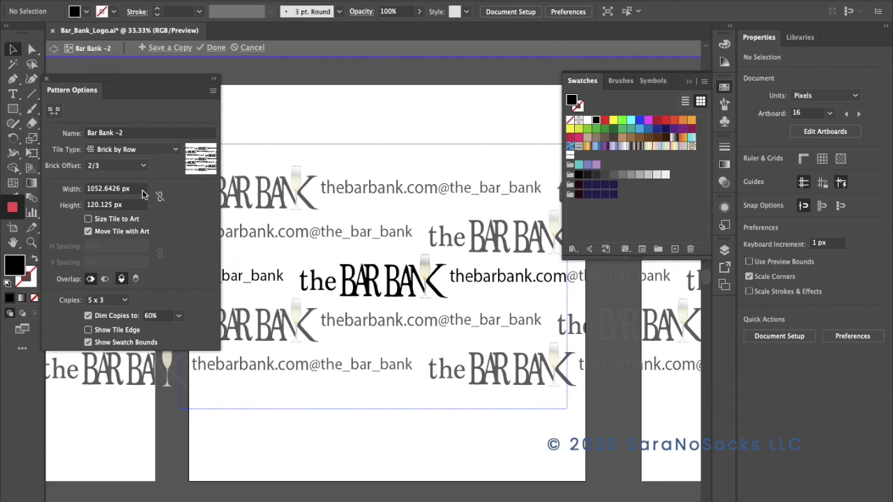
Set the pattern tile's width to 1200 px and its height to 200 px.
click(92, 188)
drag(88, 188, 145, 189)
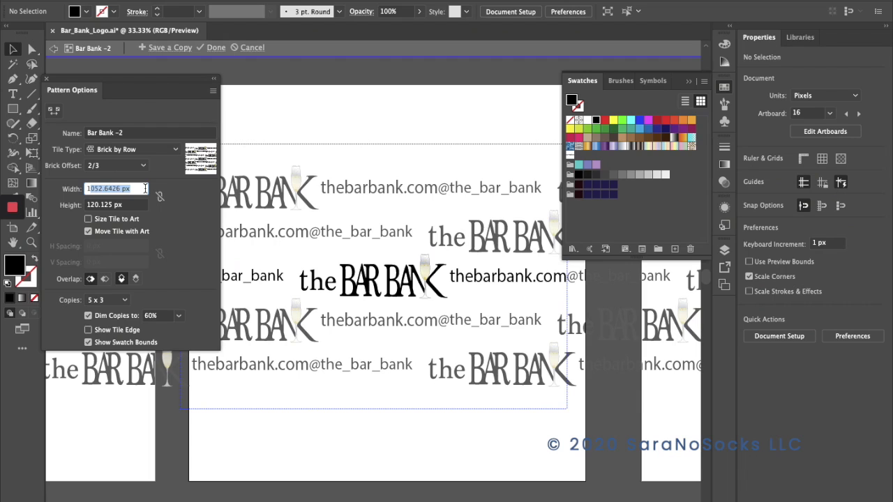
text(1200)
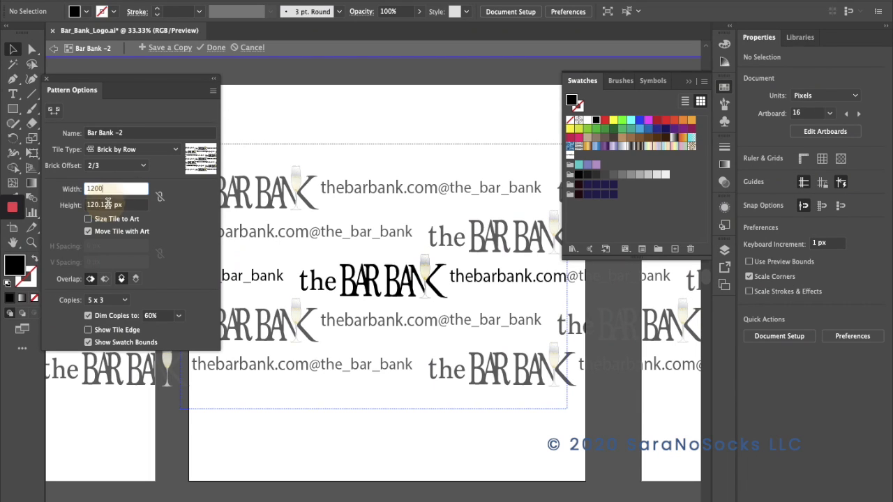
mouse_move(111, 204)
mouse_down()
mouse_move(78, 205)
mouse_move(94, 205)
mouse_up()
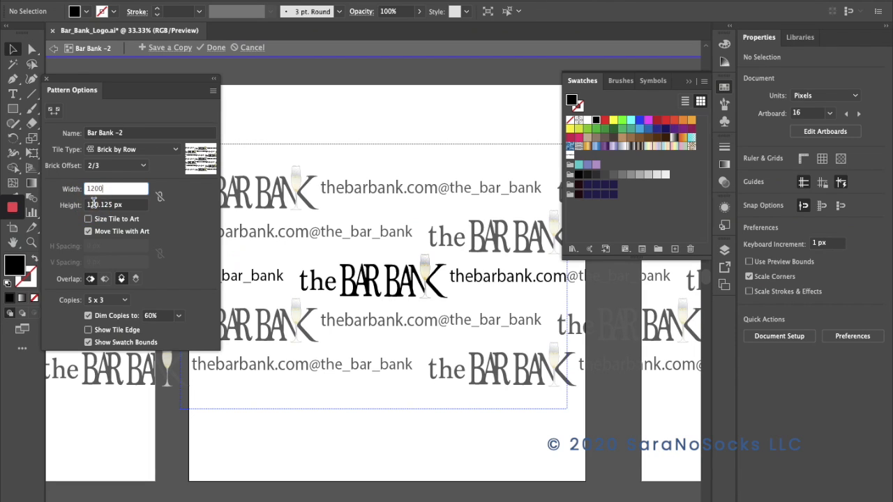
click(91, 204)
drag(112, 205, 82, 205)
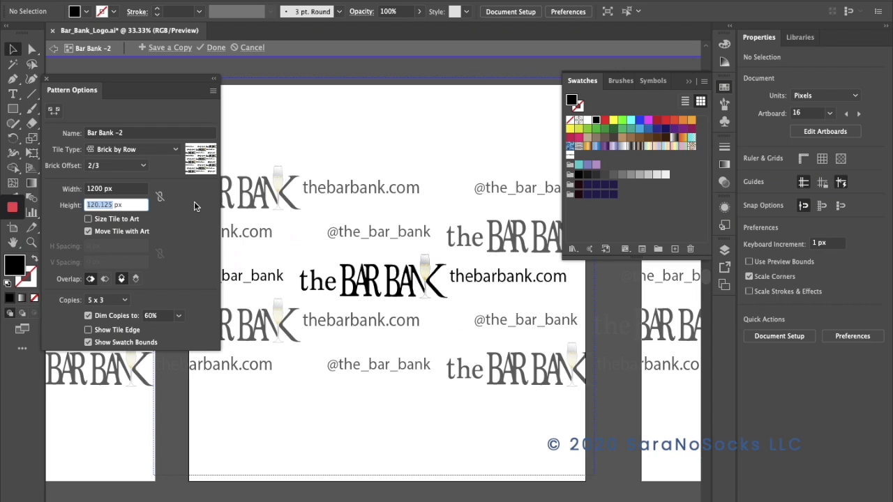
text(200)
key(Return)
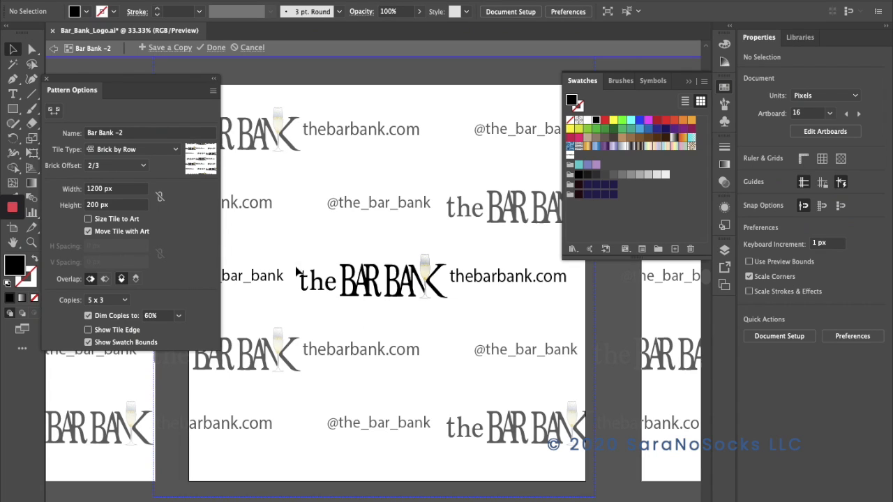
Tighten the row spacing by trying a tile height of 175 px and settling on 150 px.
click(85, 205)
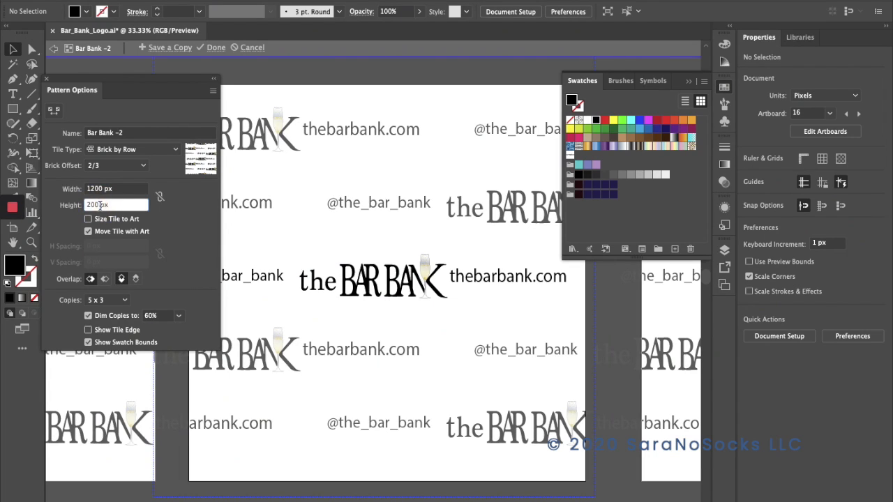
text(175)
key(Return)
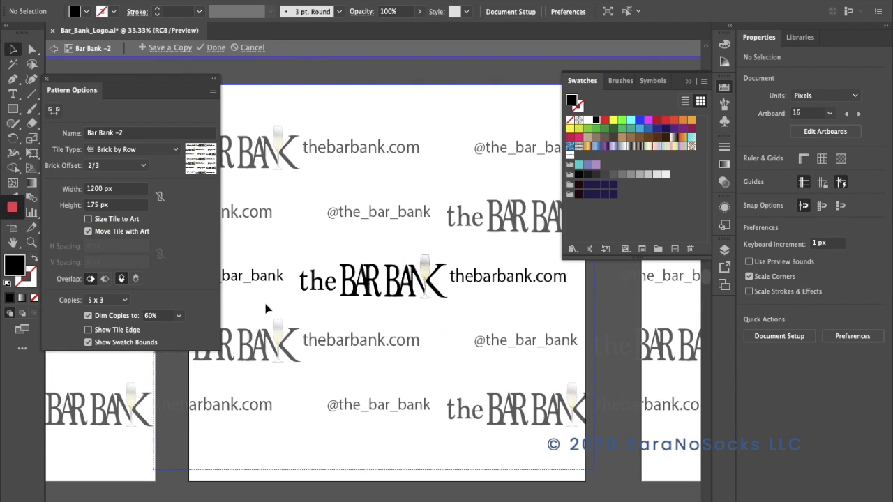
double_click(100, 206)
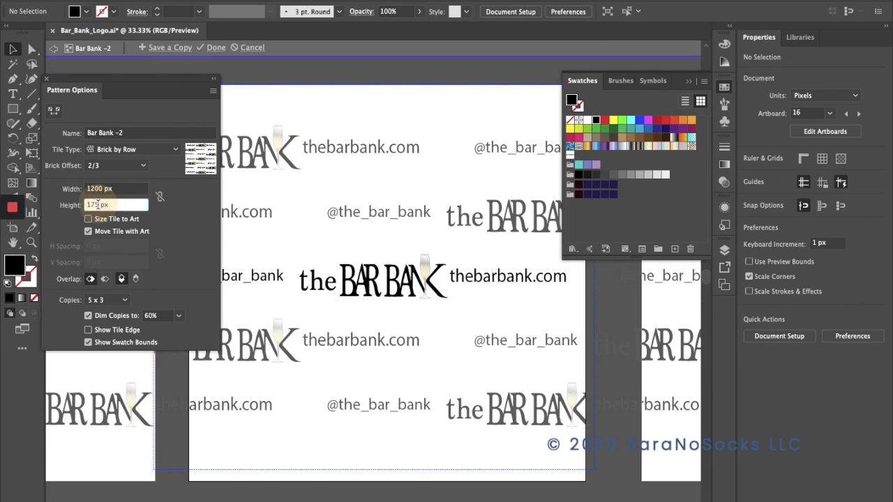
text(150)
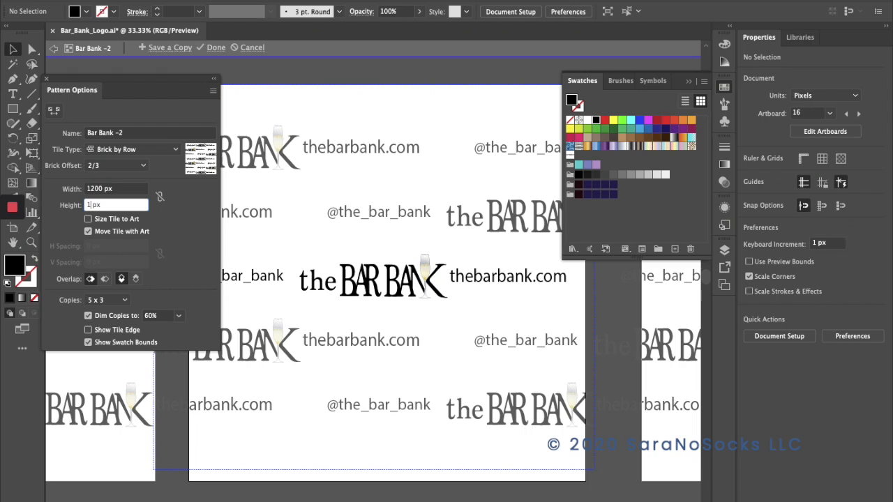
key(Return)
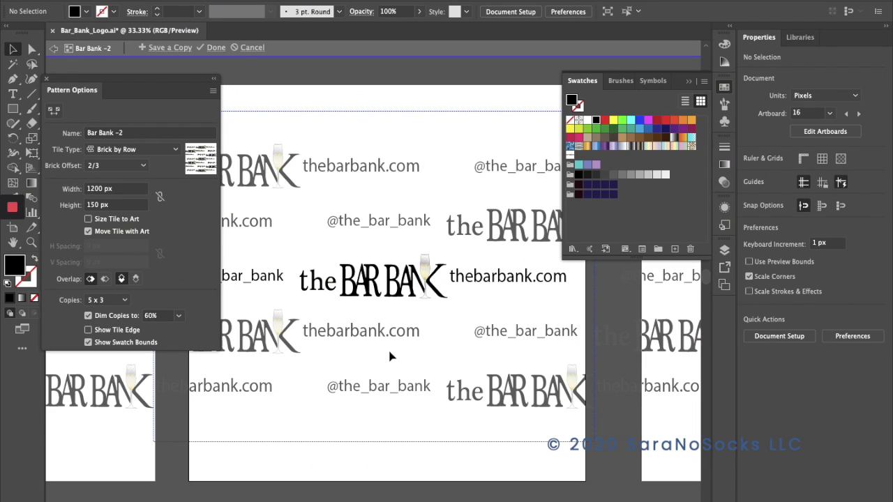
Set the brick offset to 1/2 and finish editing the pattern, keeping the changes.
click(142, 167)
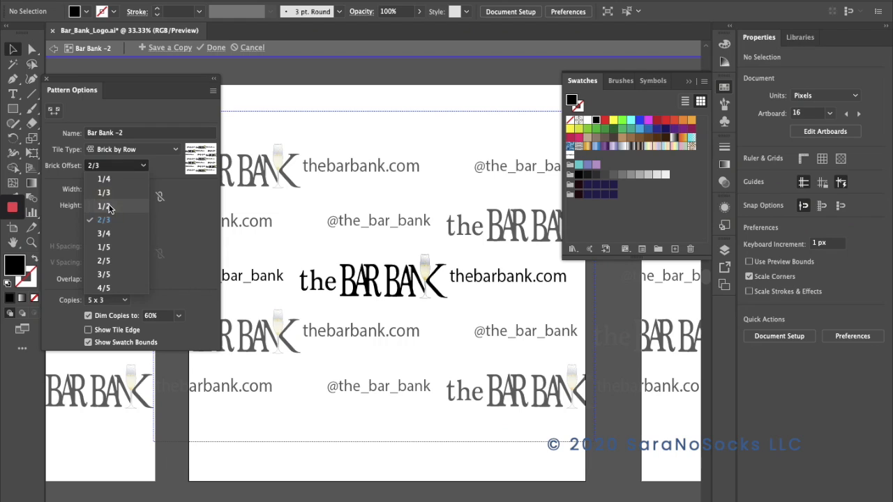
click(104, 206)
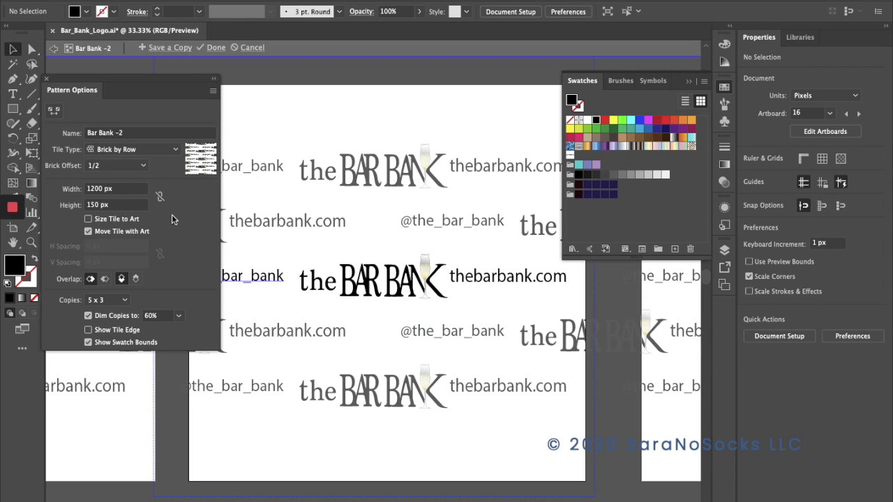
click(214, 48)
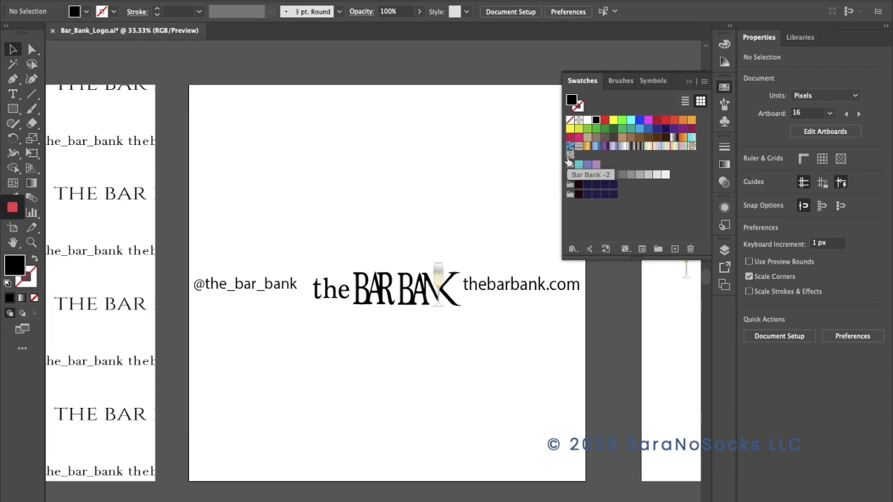
click(689, 81)
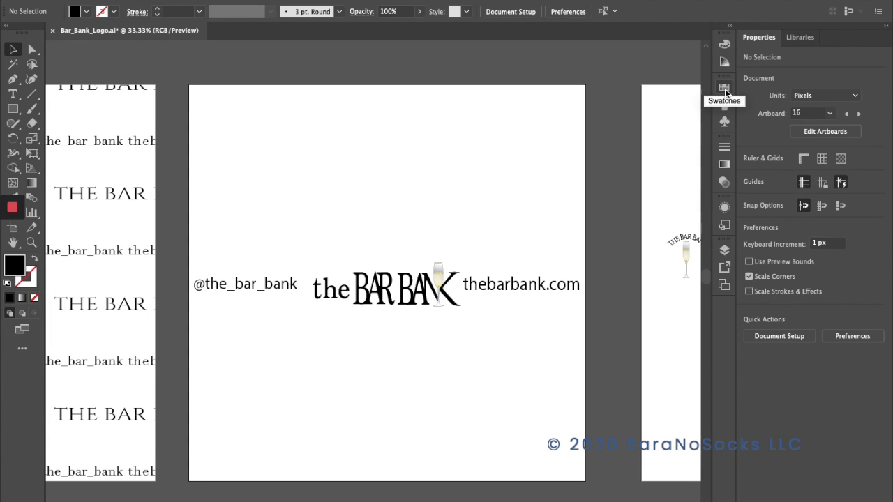
click(725, 89)
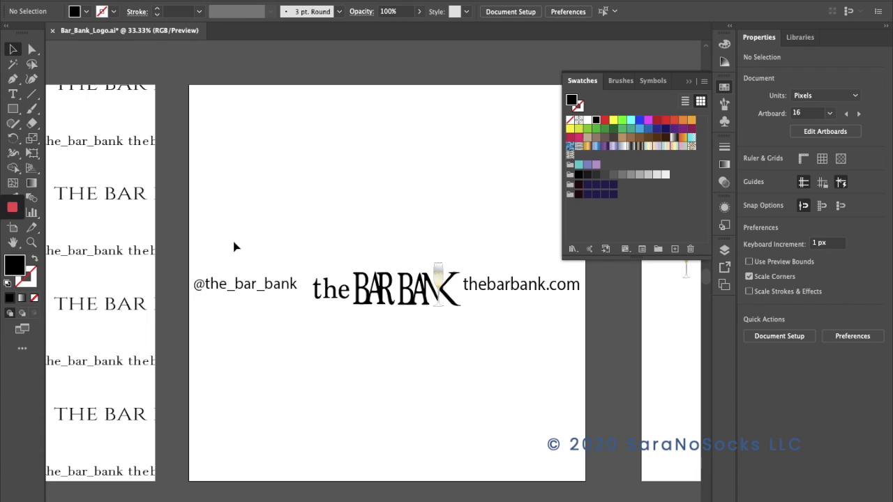
Move the wordmark and both texts together onto the neighbouring artboard, below the small champagne glass logo.
drag(210, 248, 568, 335)
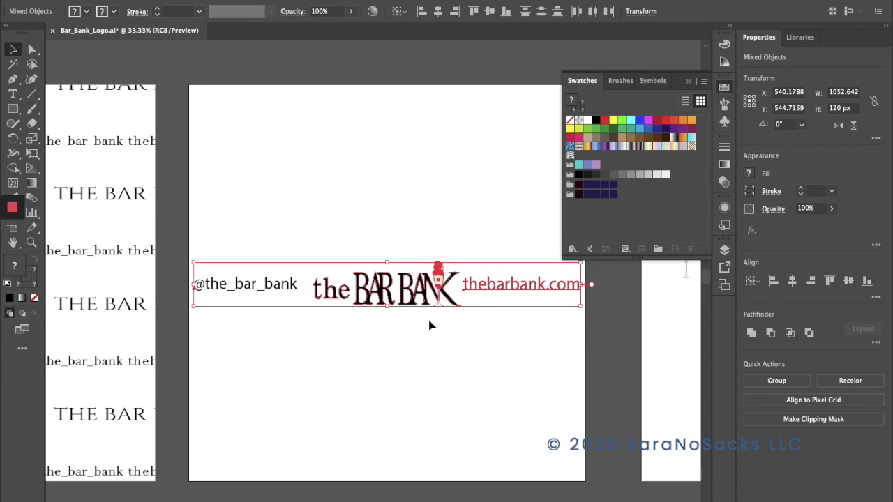
drag(399, 296, 664, 359)
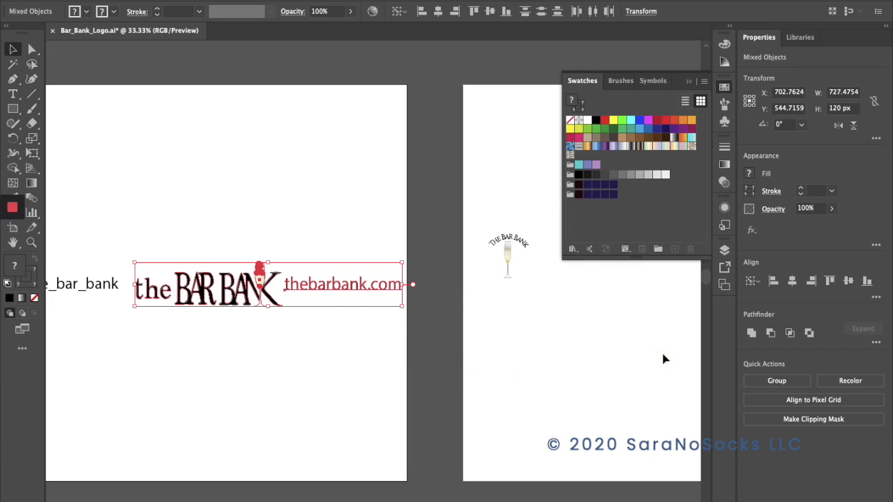
click(98, 223)
drag(70, 241, 365, 351)
drag(198, 301, 667, 343)
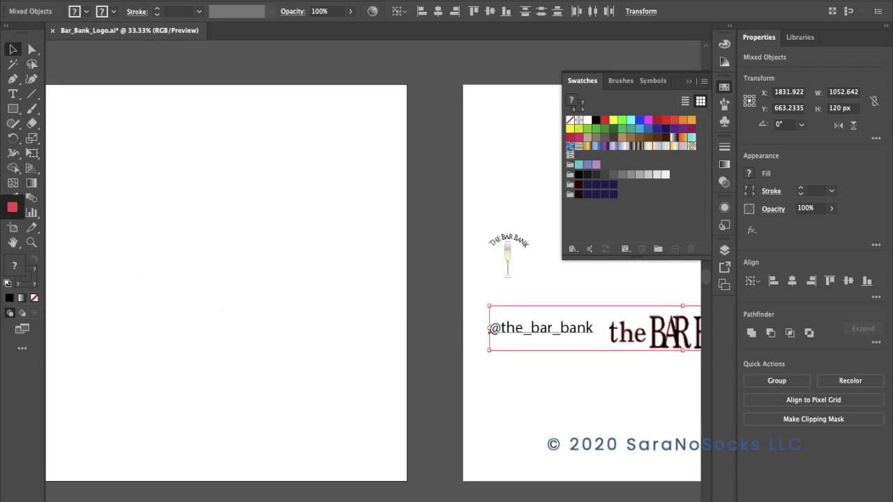
Draw a rectangle covering the whole emptied artboard.
scroll(76, 221, left, 5)
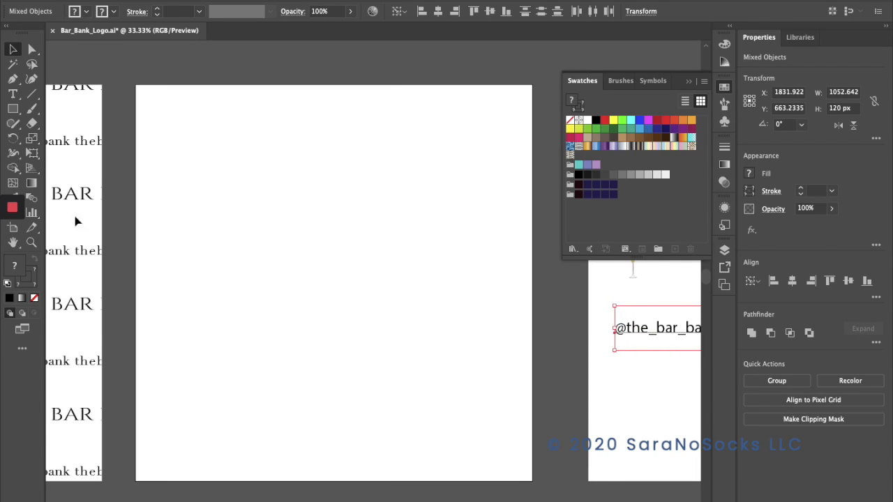
click(13, 109)
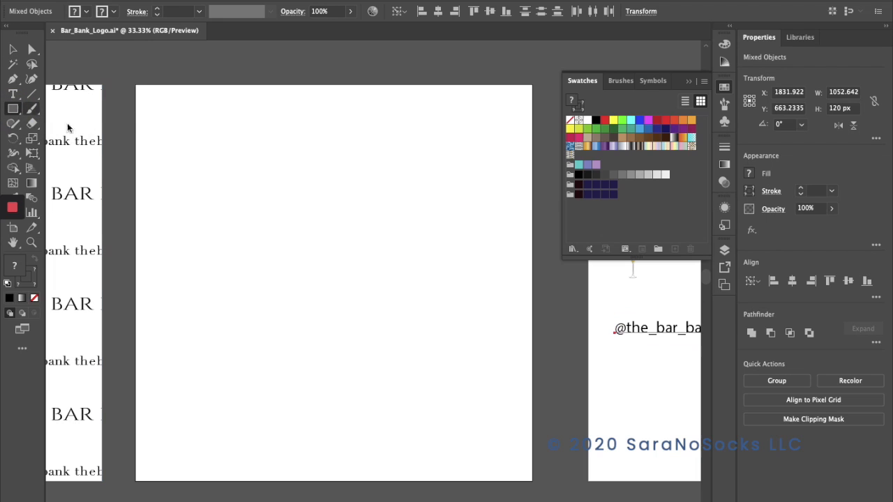
drag(136, 85, 529, 478)
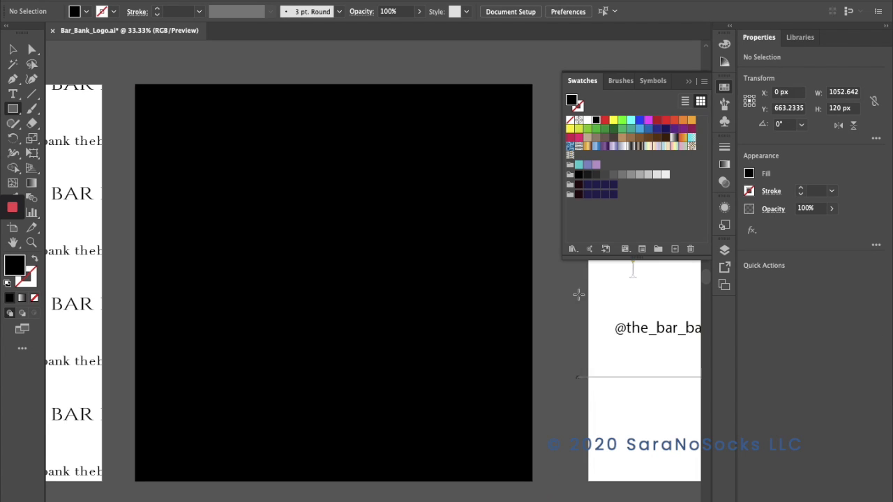
Fill the artboard-sized black rectangle with the new Bar Bank wordmark pattern swatch and deselect it.
click(750, 174)
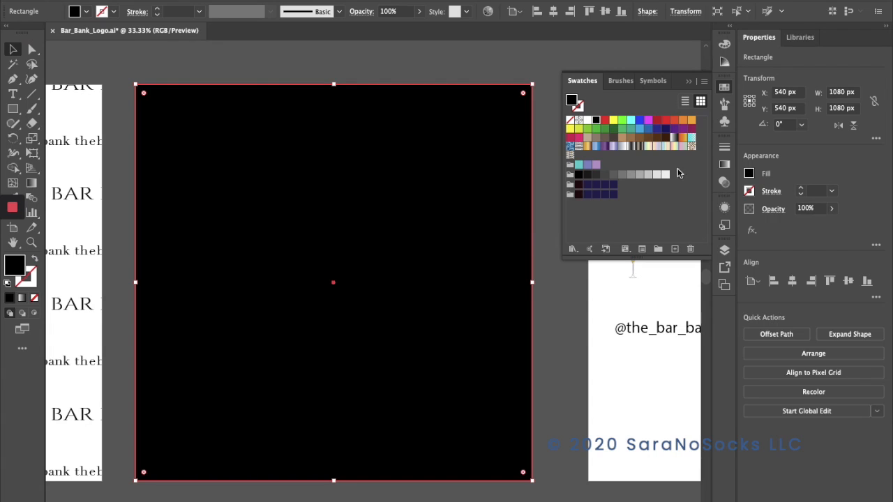
click(570, 156)
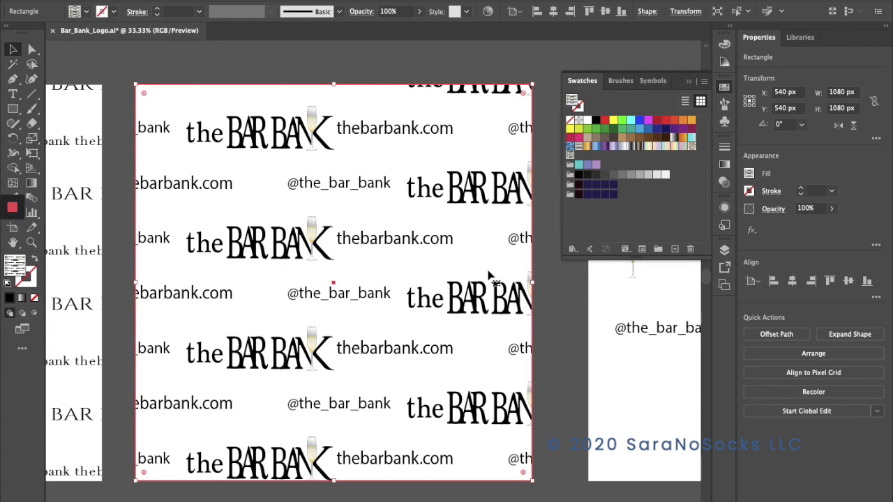
click(551, 351)
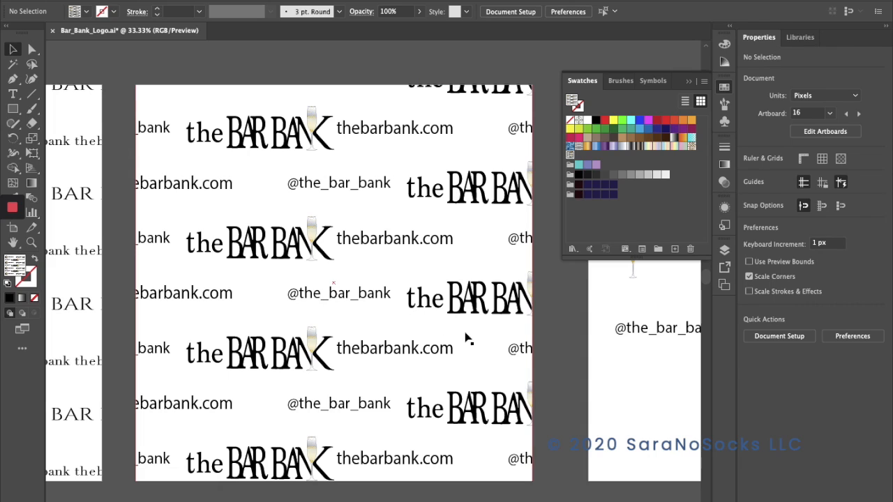
Lower the opacity of the pattern-filled rectangle to 11% and deselect it.
click(380, 307)
click(829, 213)
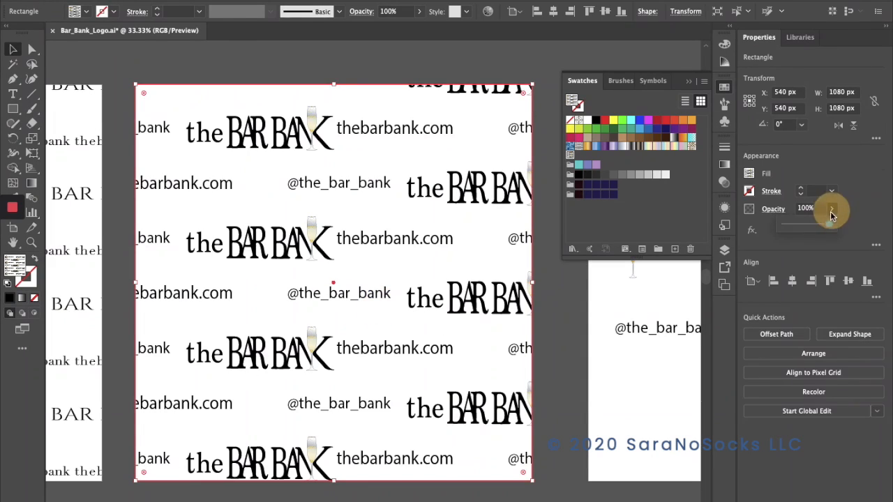
drag(829, 225, 790, 227)
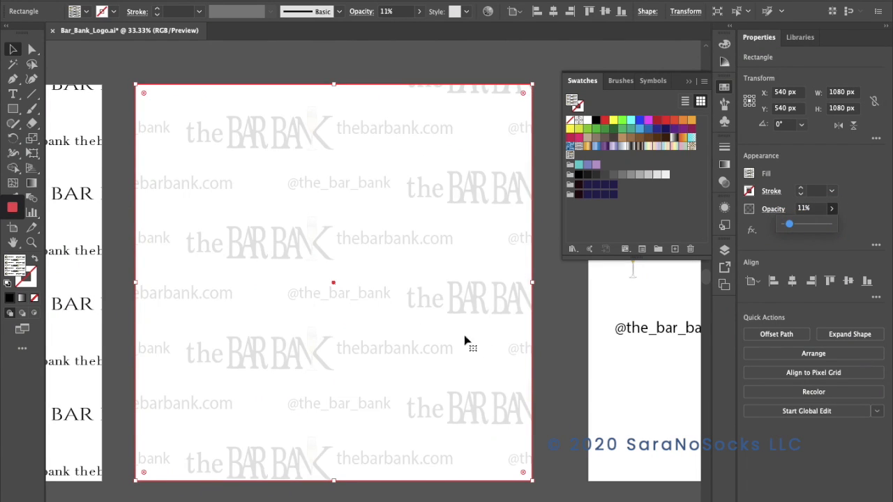
click(551, 338)
click(550, 338)
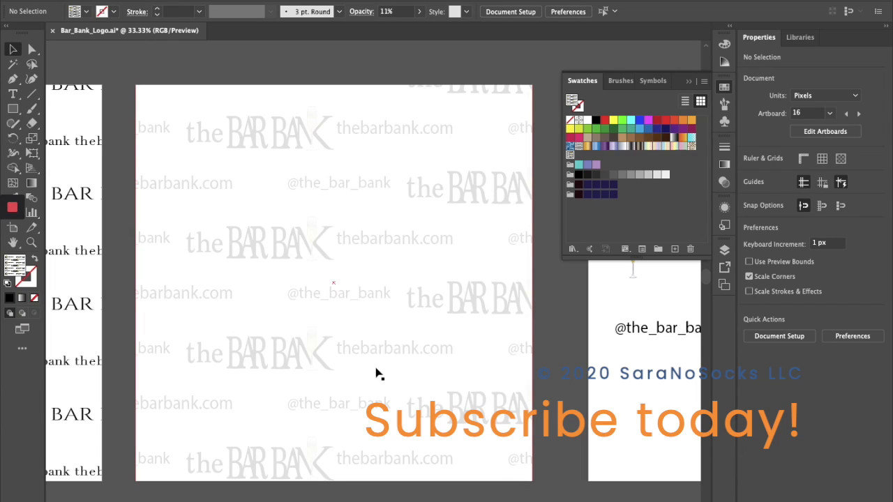
click(559, 328)
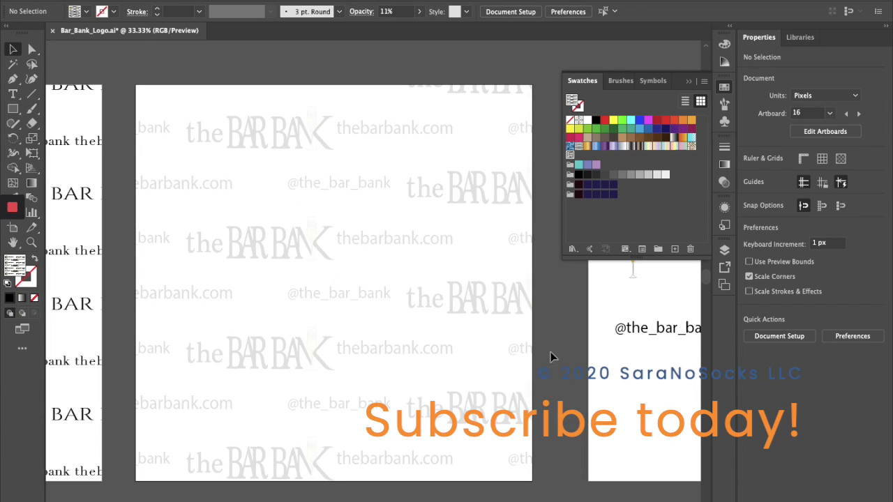
mouse_move(12, 207)
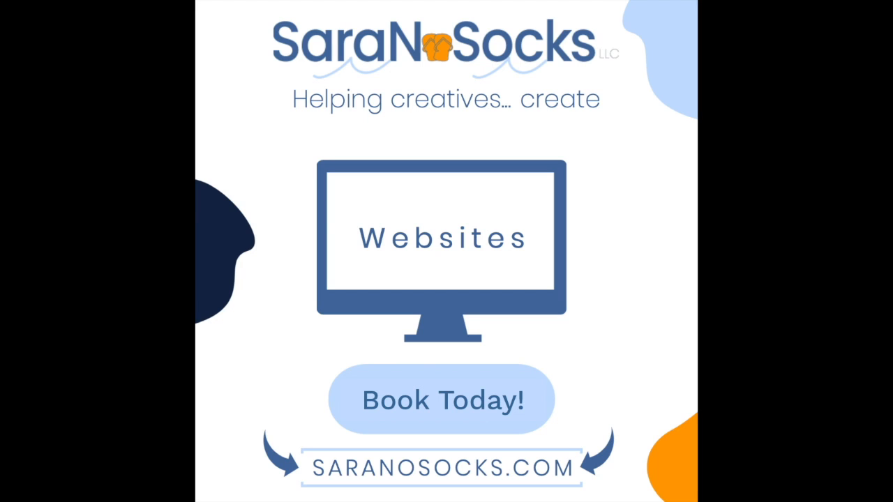